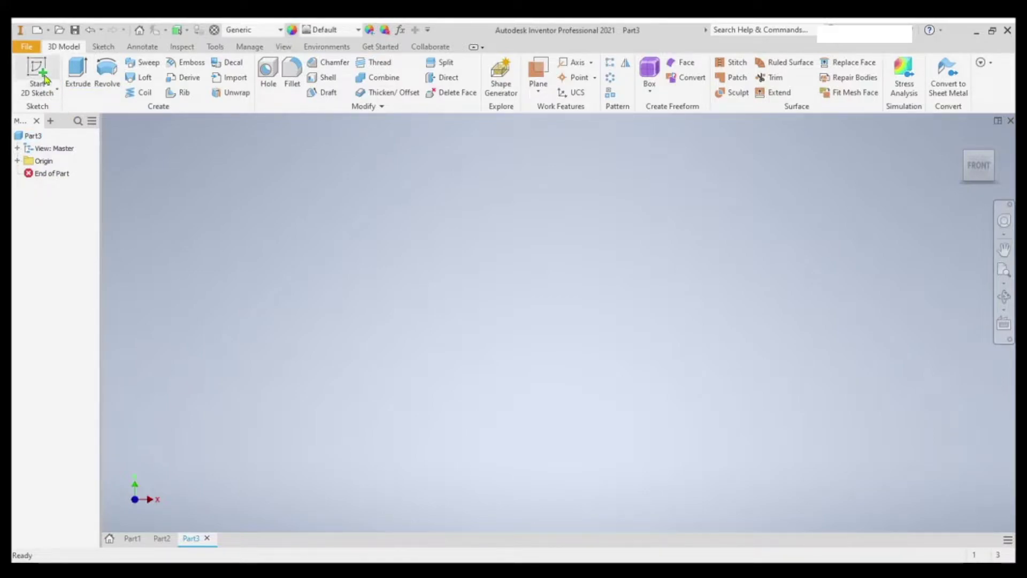
Start a 2D sketch on the front XY plane and draw a center-point circle to the left of the origin
left_click(45, 75)
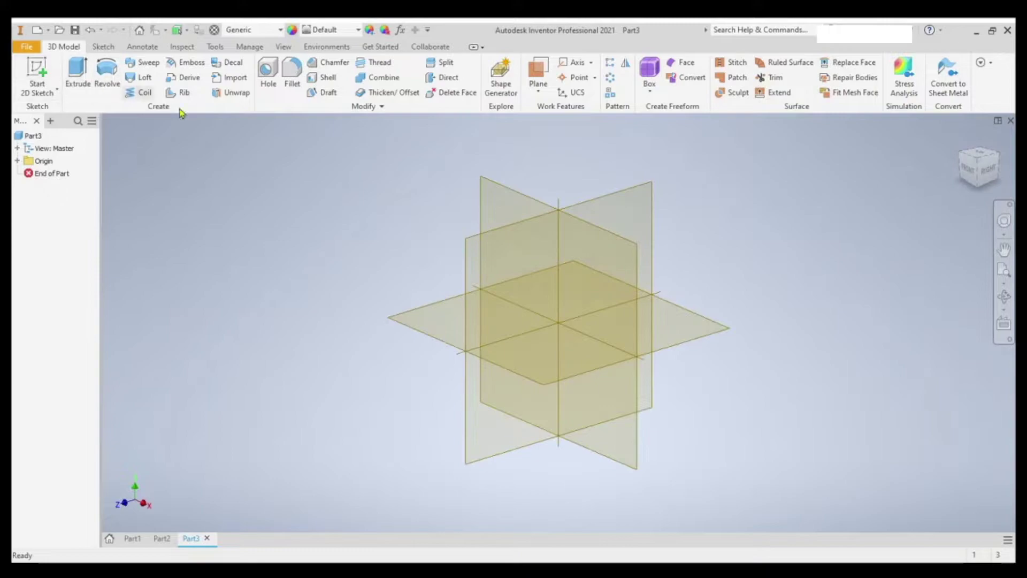
left_click(619, 262)
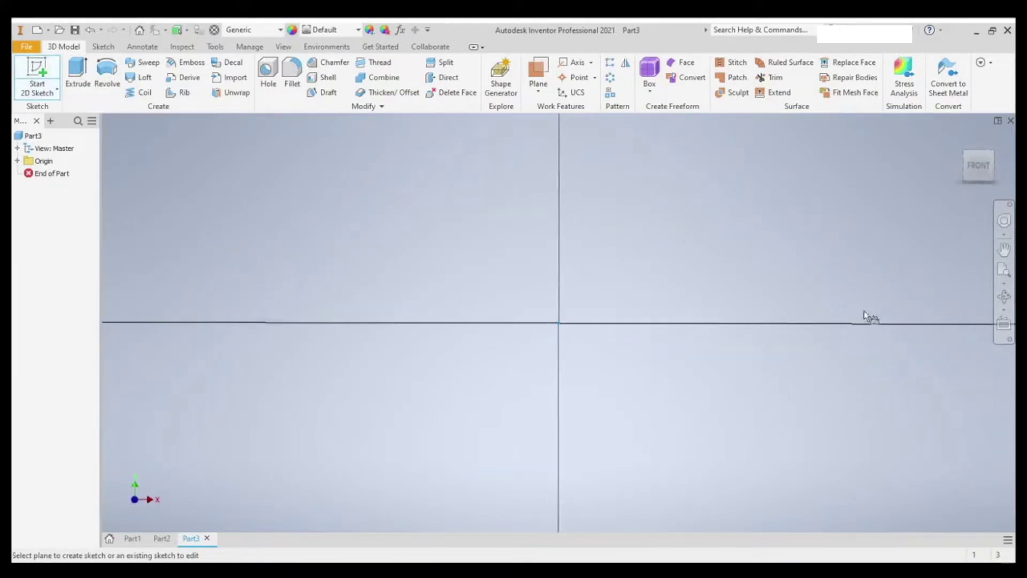
left_click(108, 68)
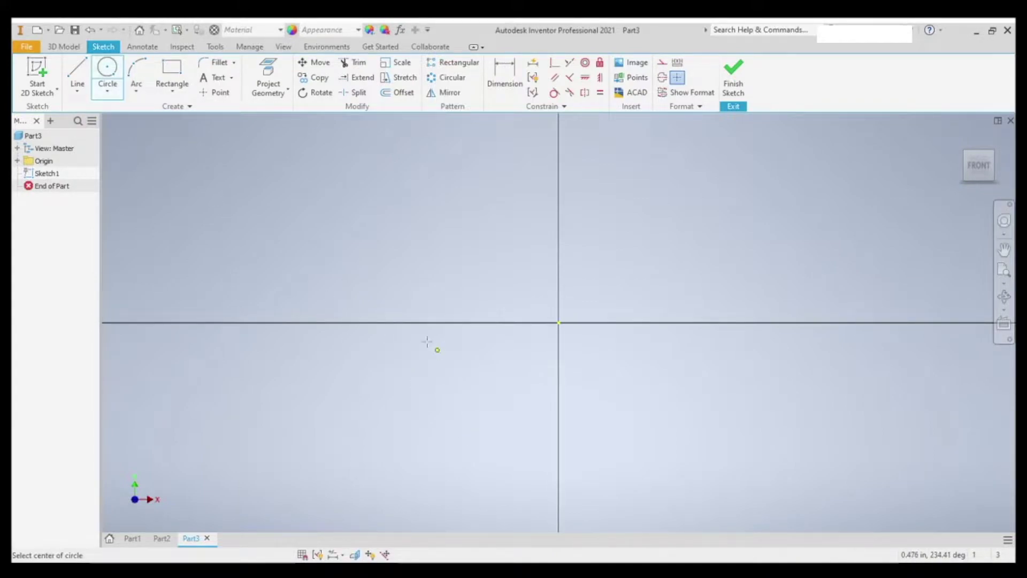
left_click(415, 329)
left_click(379, 205)
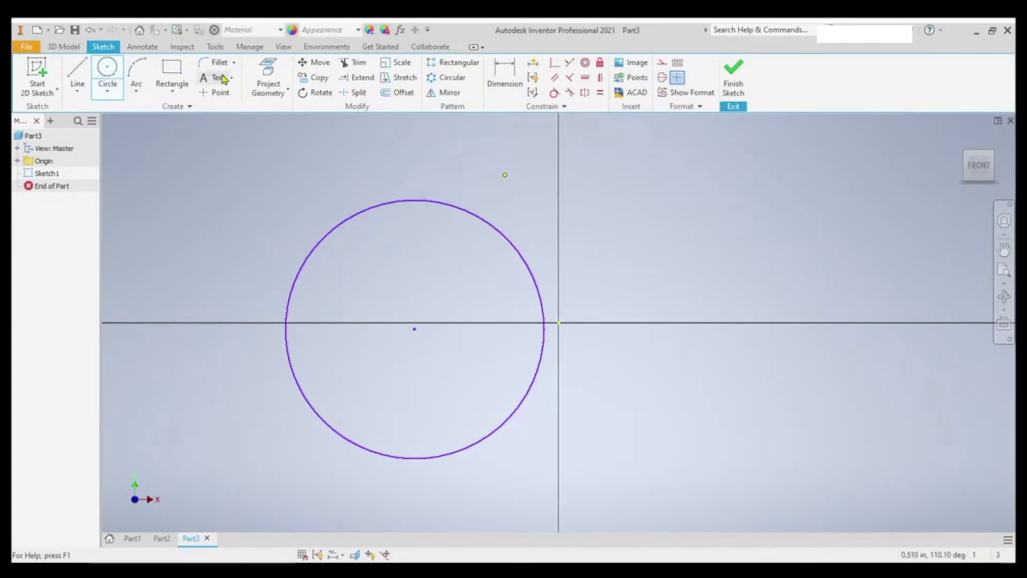
Draw a single line sloping down to the right, from above the circle to beyond the vertical axis
left_click(77, 70)
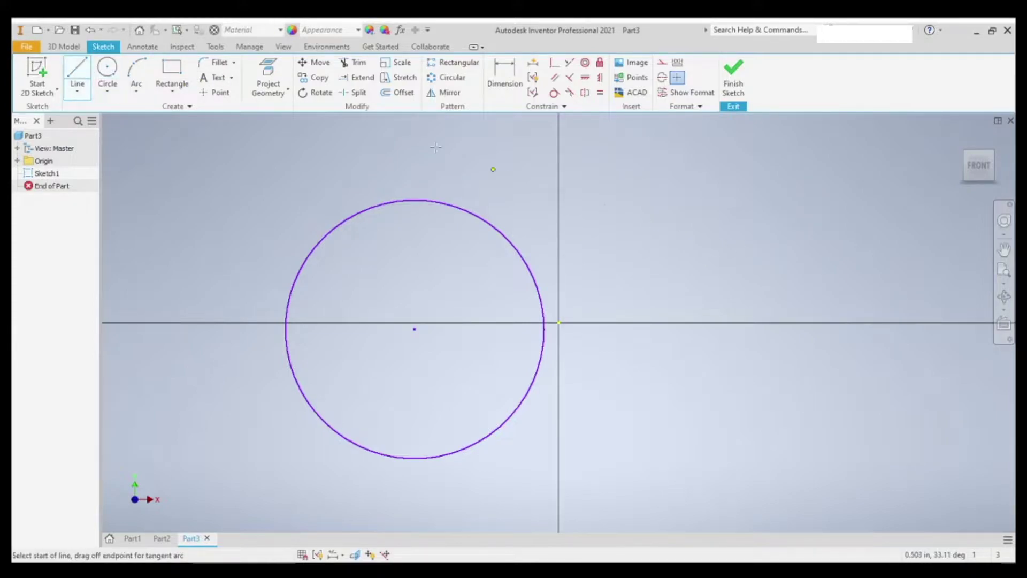
left_click(419, 144)
left_click(767, 270)
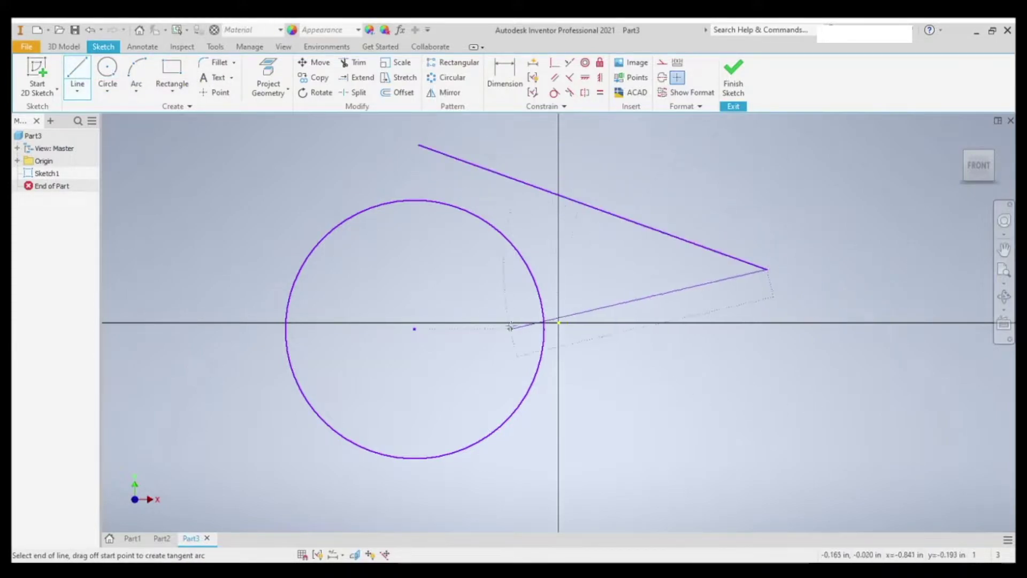
key("Escape")
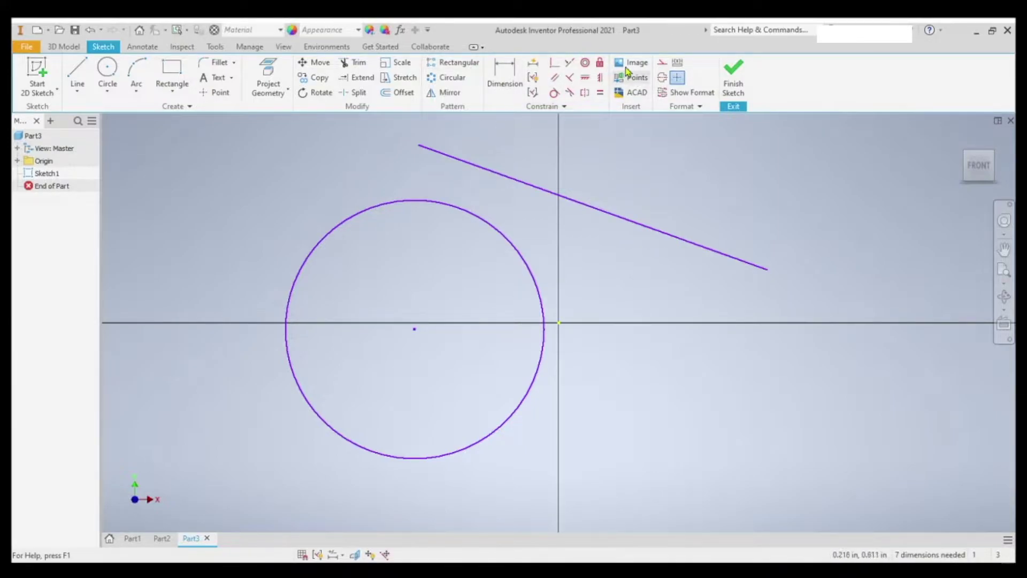
Apply a tangent constraint between the sloping line and the circle
left_click(555, 94)
left_click(557, 194)
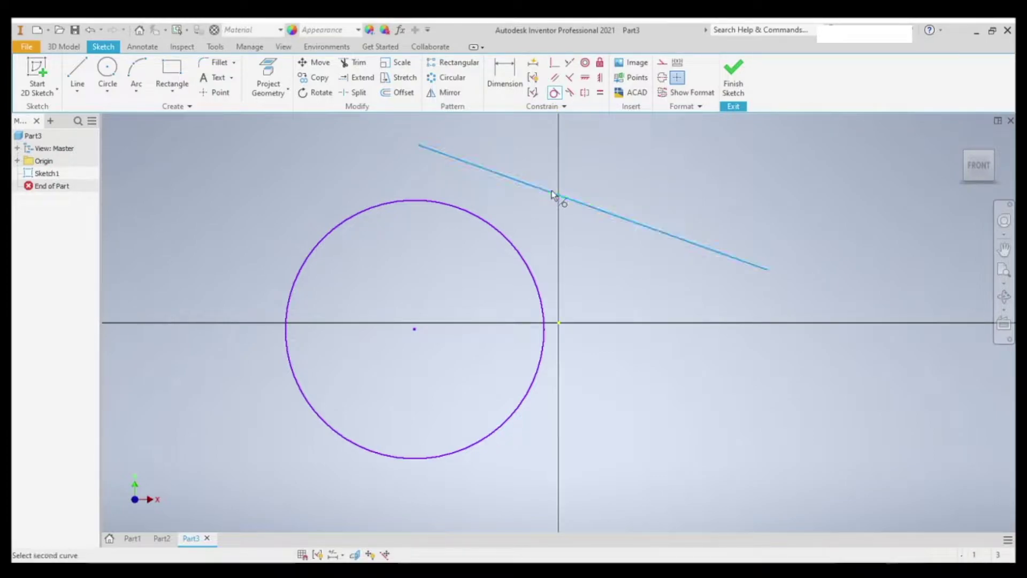
left_click(506, 245)
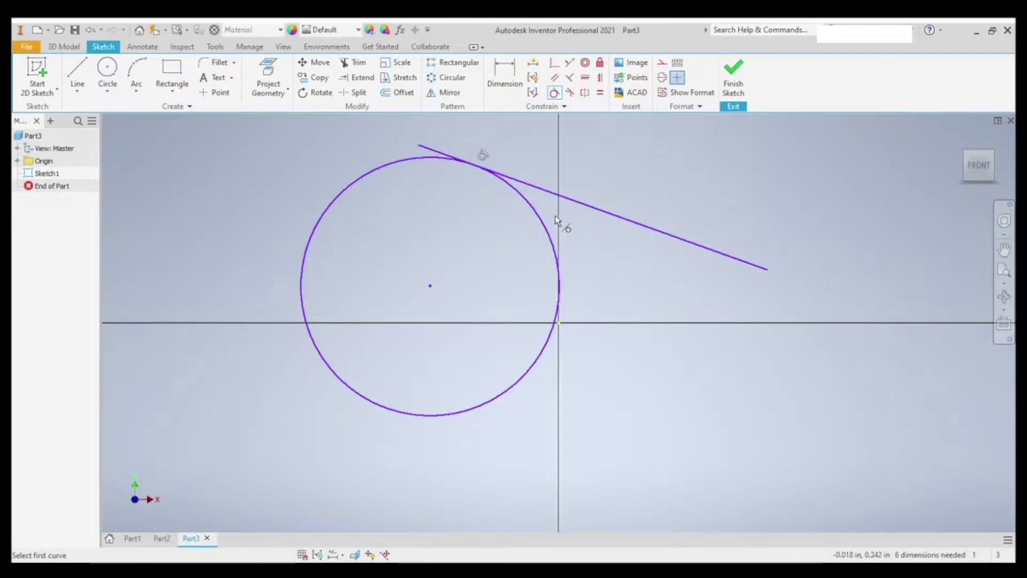
scroll(487, 180, "up", 8)
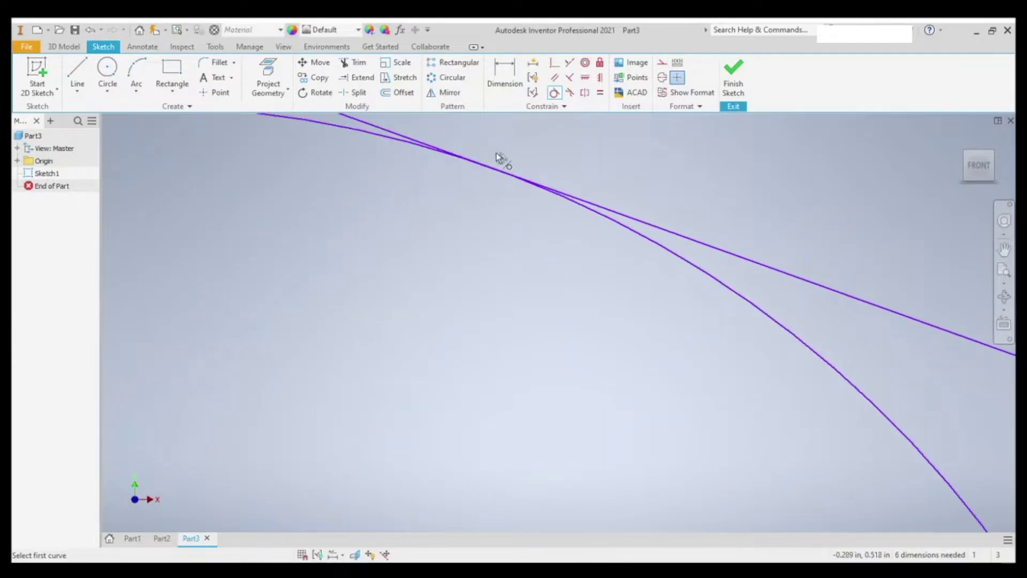
scroll(531, 171, "down", 8)
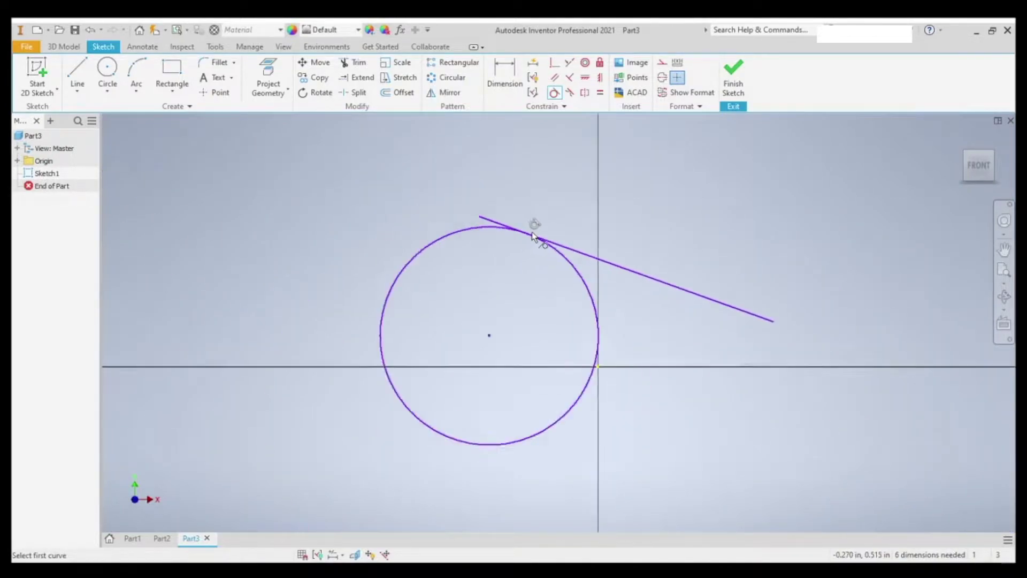
scroll(560, 239, "up", 4)
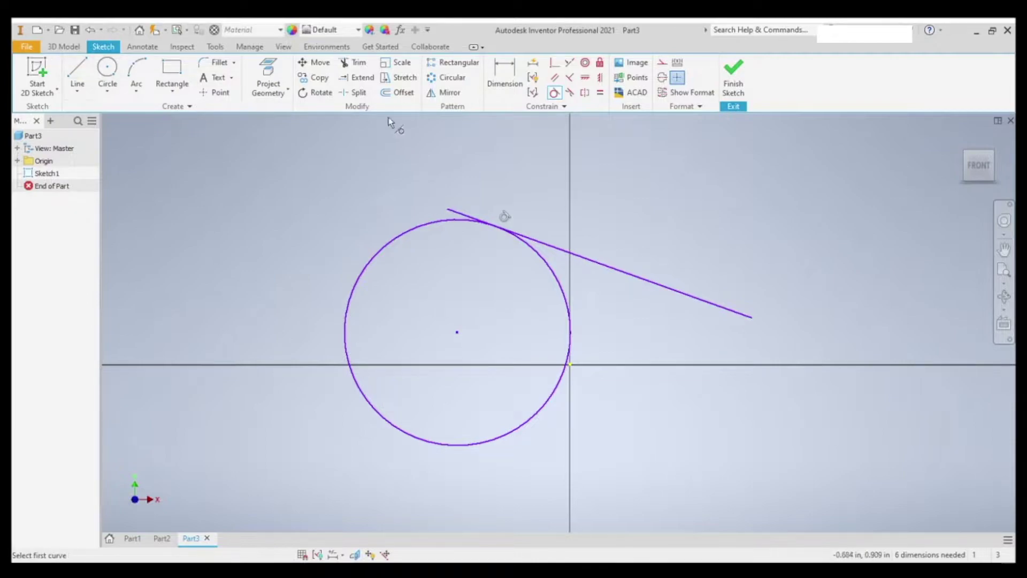
Move the tangent line's lower endpoint so the line slopes more steeply against the circle
key("p")
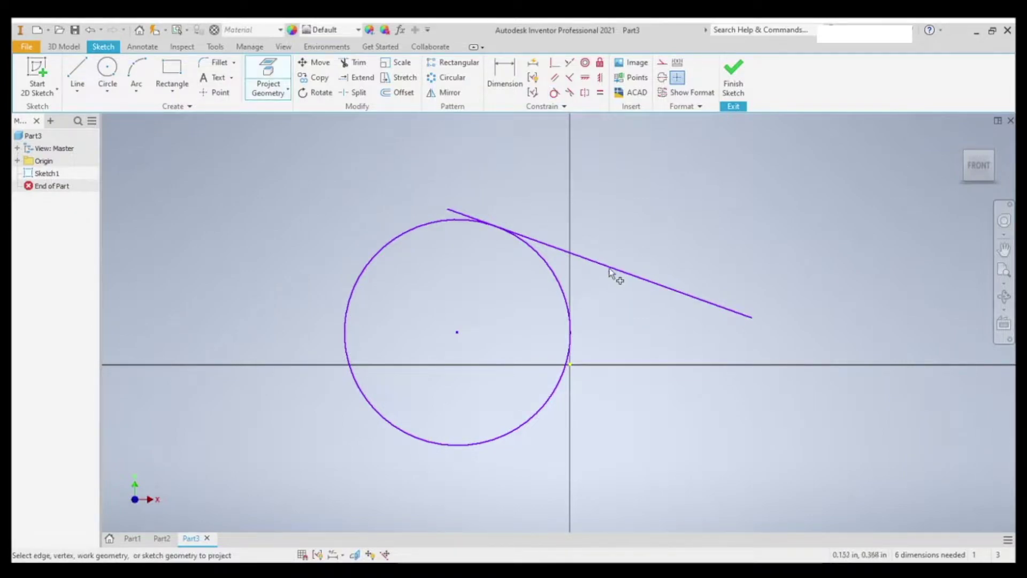
key("Escape")
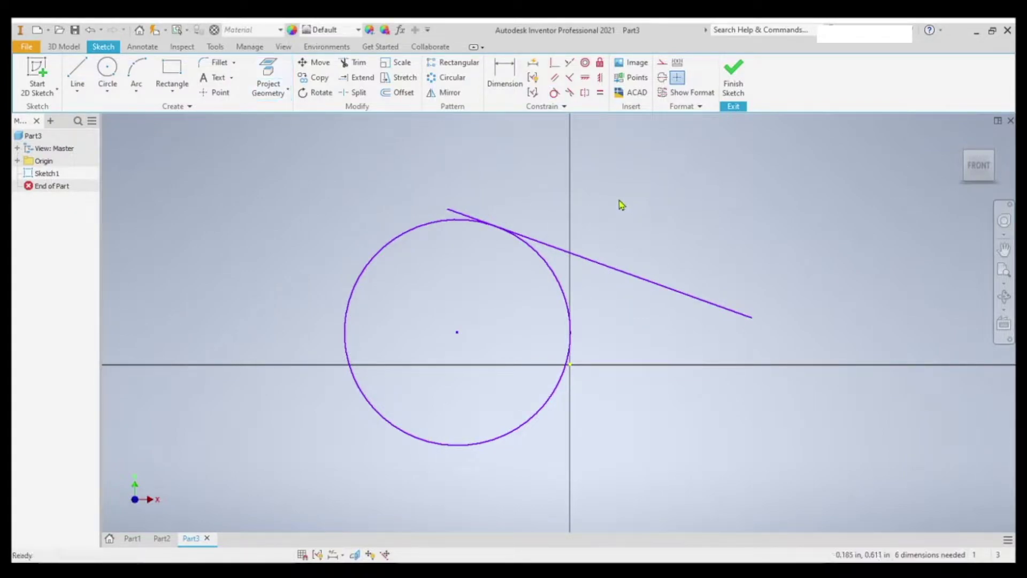
left_click(743, 315)
left_click_drag(750, 319, 405, 502)
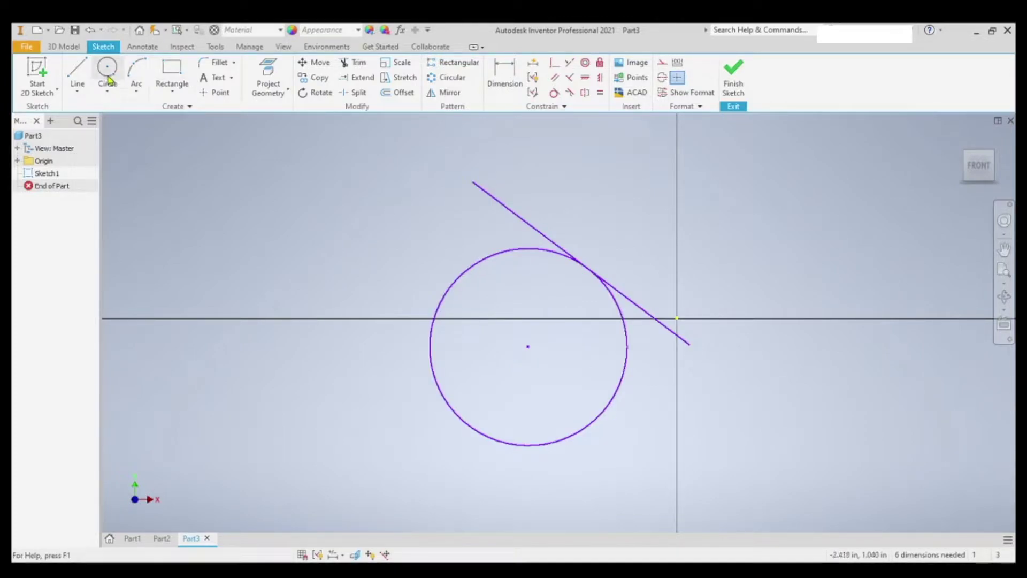
Draw a radius line from the circle's center to the point where the sloping line touches the circle
left_click(76, 72)
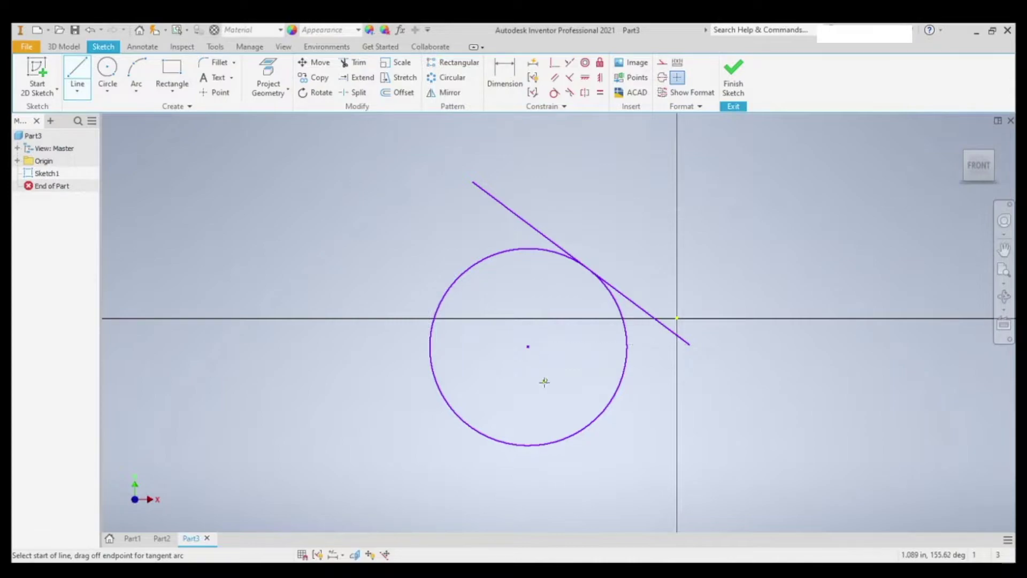
left_click(528, 346)
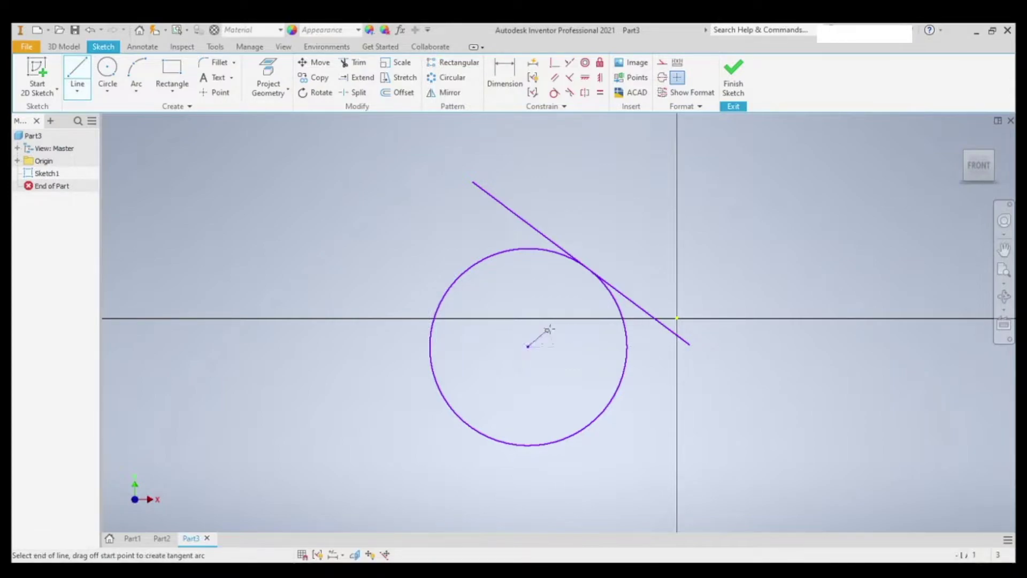
left_click(581, 262)
key("Escape")
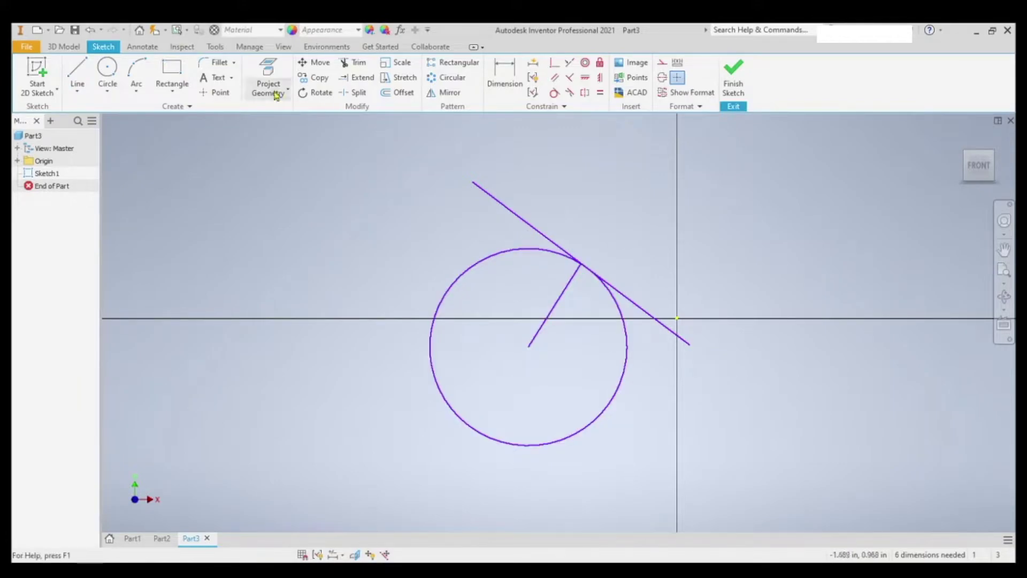
left_click(511, 84)
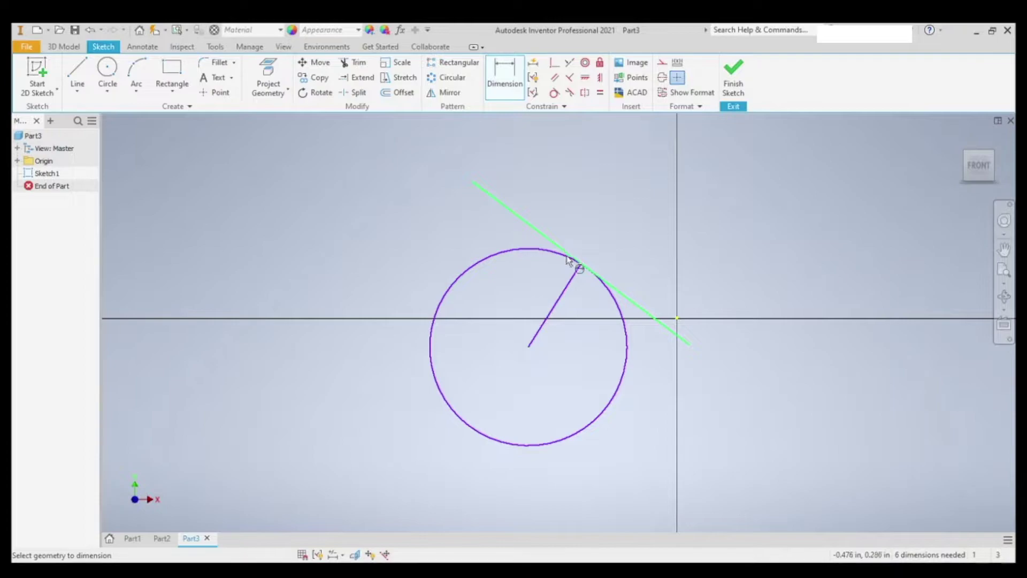
scroll(573, 258, "up", 5)
scroll(574, 254, "down", 5)
scroll(557, 249, "up", 3)
scroll(558, 249, "down", 2)
scroll(558, 249, "down", 4)
scroll(580, 257, "up", 1)
scroll(556, 215, "up", 2)
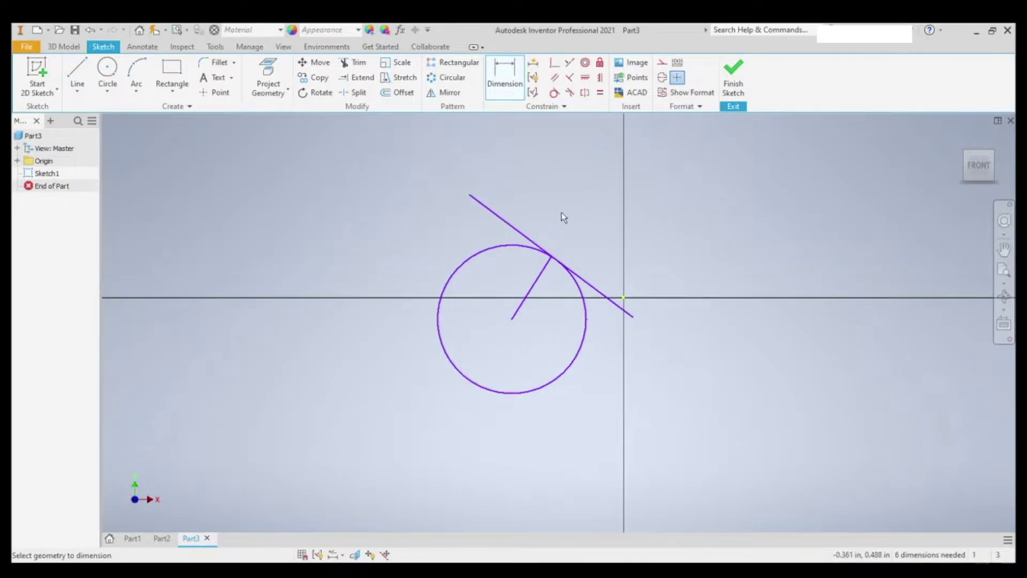
Draw two separate lines to the right of the circle: a nearly horizontal one and a downward-sloping one below it
left_click(77, 72)
left_click(664, 210)
left_click(825, 206)
key("Escape")
left_click(77, 71)
left_click(679, 255)
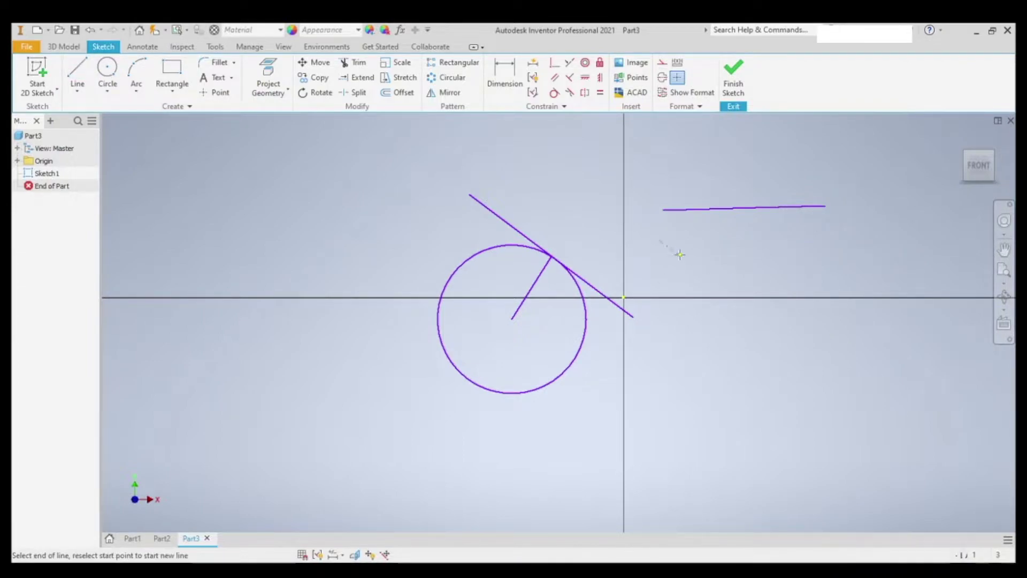
left_click(869, 382)
key("Escape")
scroll(787, 283, "up", 3)
scroll(784, 276, "down", 3)
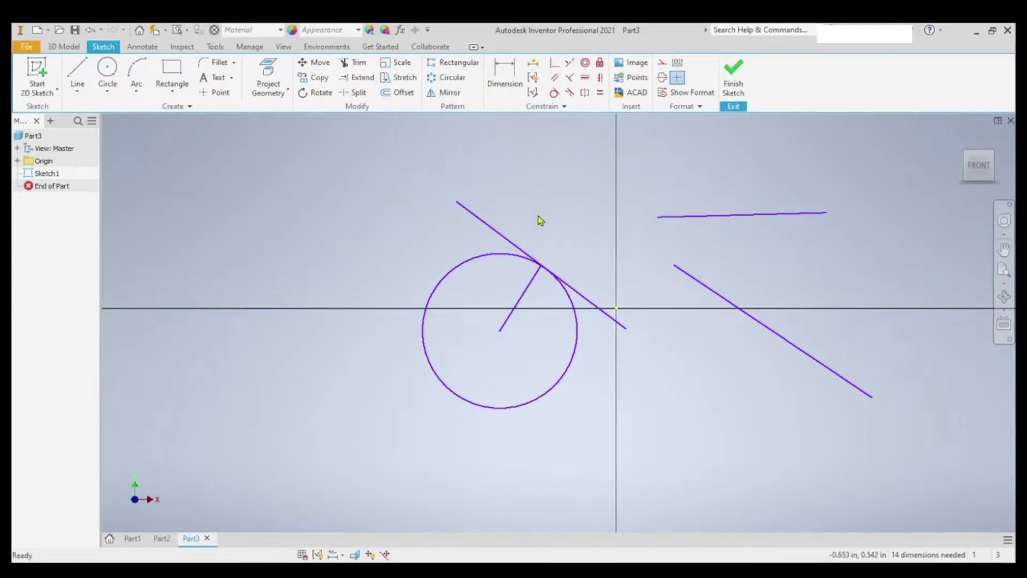
Apply a perpendicular constraint between the nearly horizontal line and the sloping line below it
left_click(571, 81)
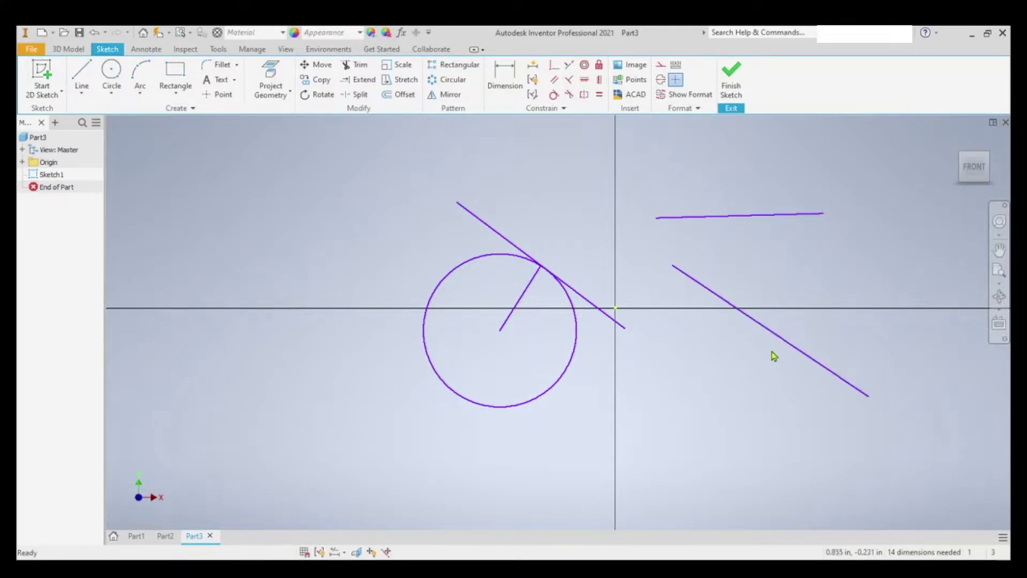
left_click(570, 80)
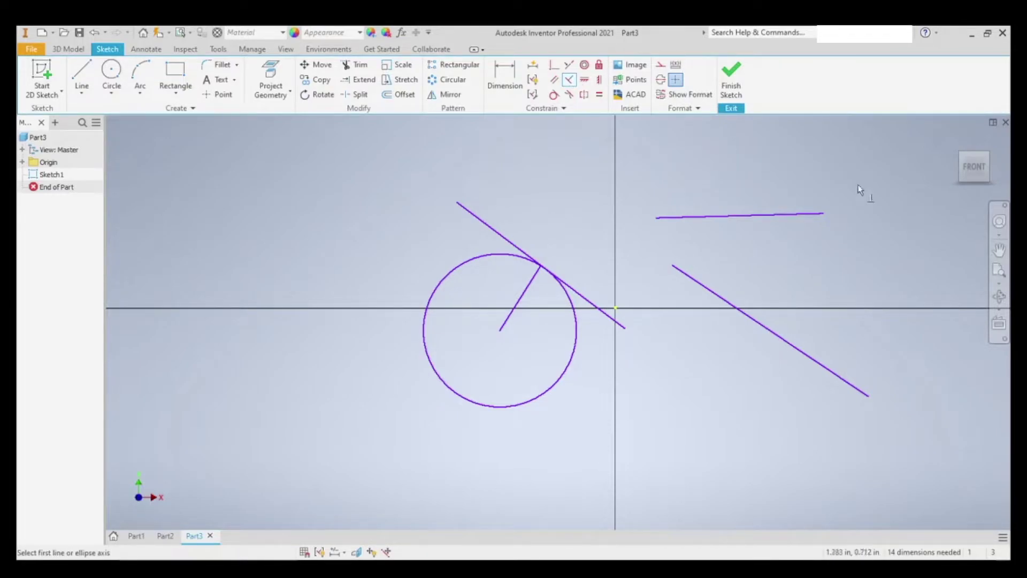
left_click(778, 215)
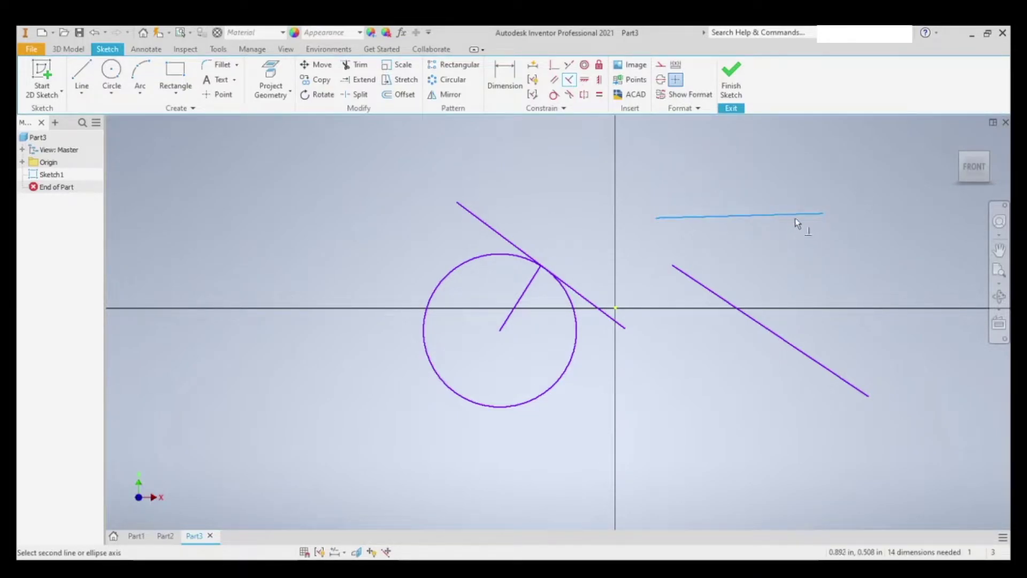
left_click(793, 345)
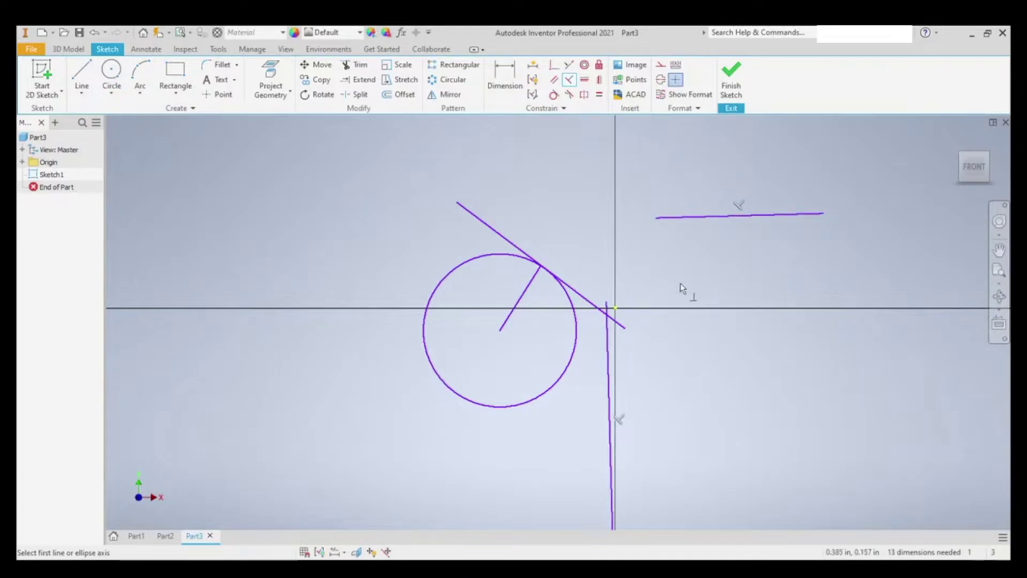
key("Escape")
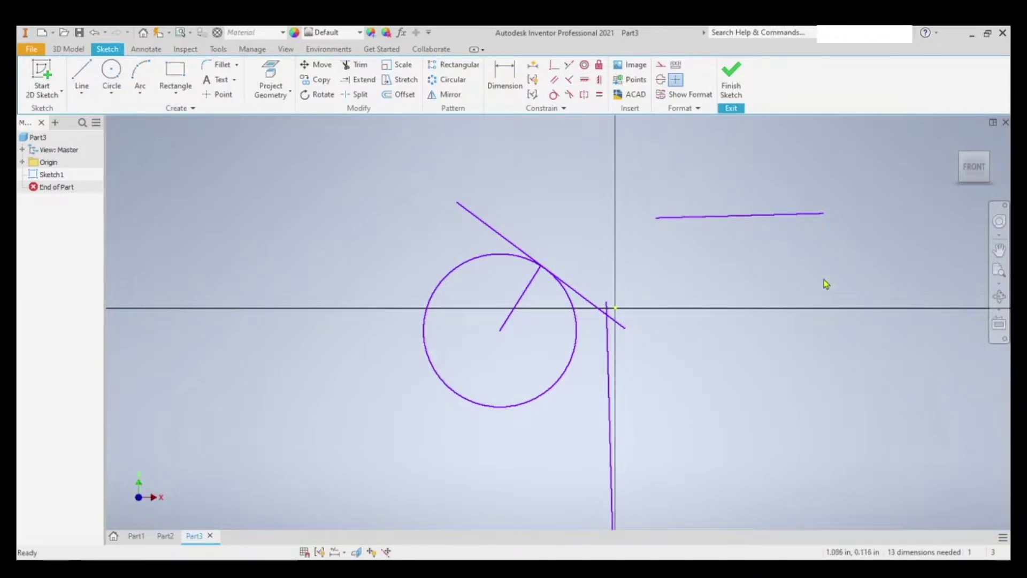
Move the nearly vertical line to the right so that it crosses the nearly horizontal line
scroll(757, 232, "down", 2)
scroll(770, 248, "up", 3)
mouse_move(569, 366)
left_mouse_down()
mouse_move(674, 328)
mouse_move(705, 268)
mouse_move(555, 250)
mouse_move(687, 245)
mouse_move(734, 191)
left_mouse_up()
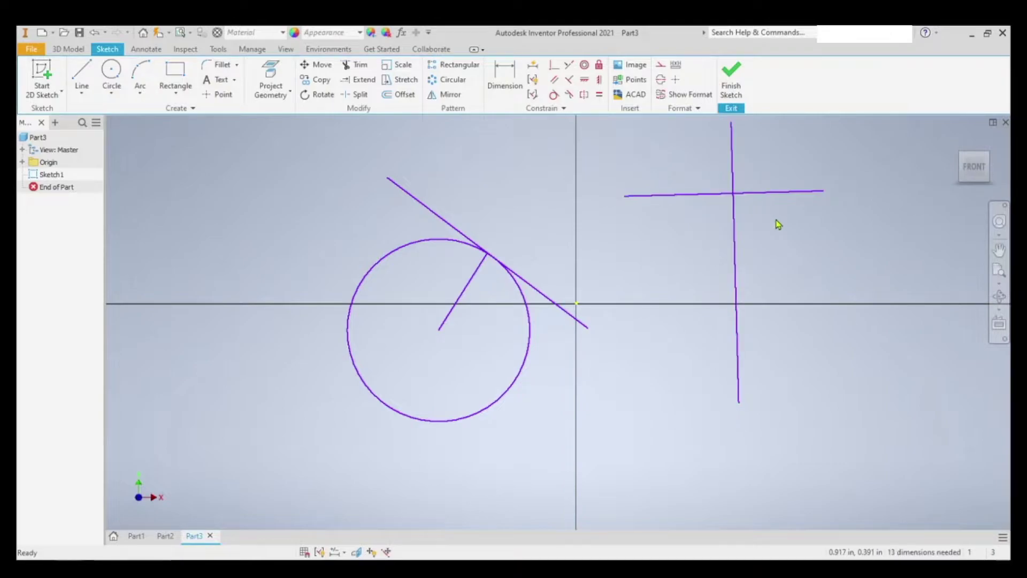
scroll(760, 214, "down", 1)
scroll(751, 201, "up", 1)
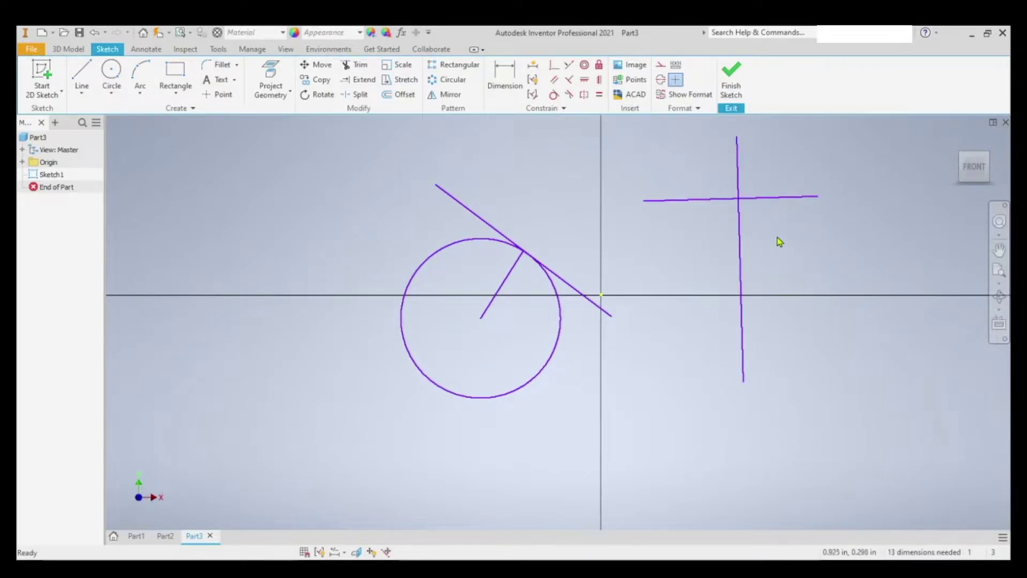
Examine the crossing of the two perpendicular lines, close up and alongside the circle
scroll(754, 191, "up", 5)
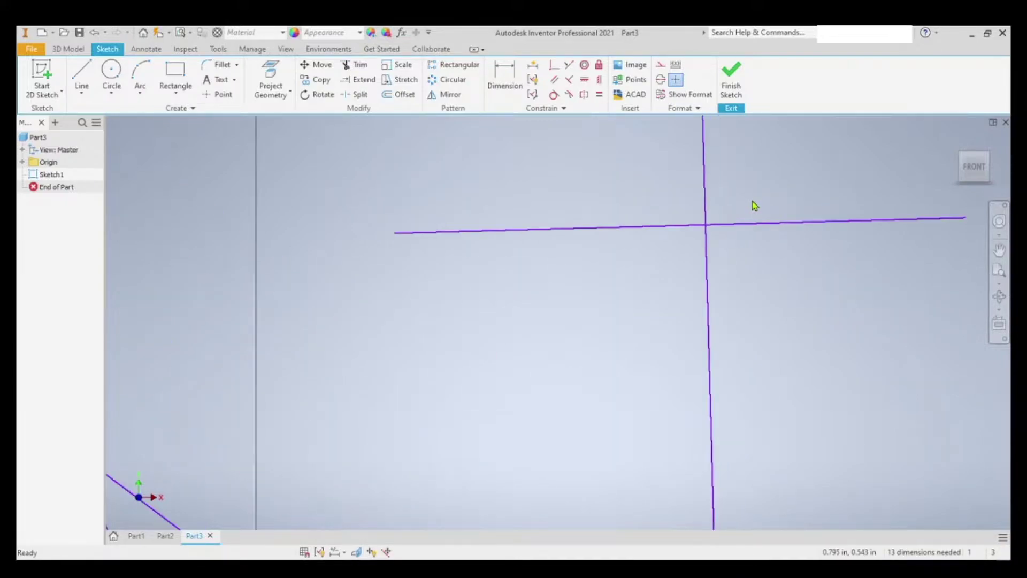
scroll(800, 234, "down", 5)
scroll(797, 234, "up", 4)
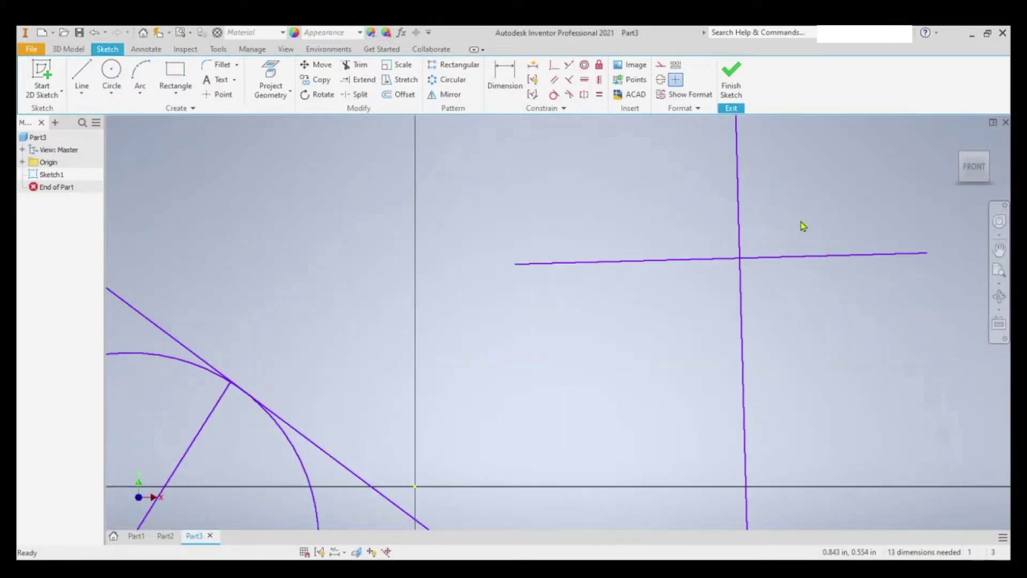
scroll(773, 224, "down", 2)
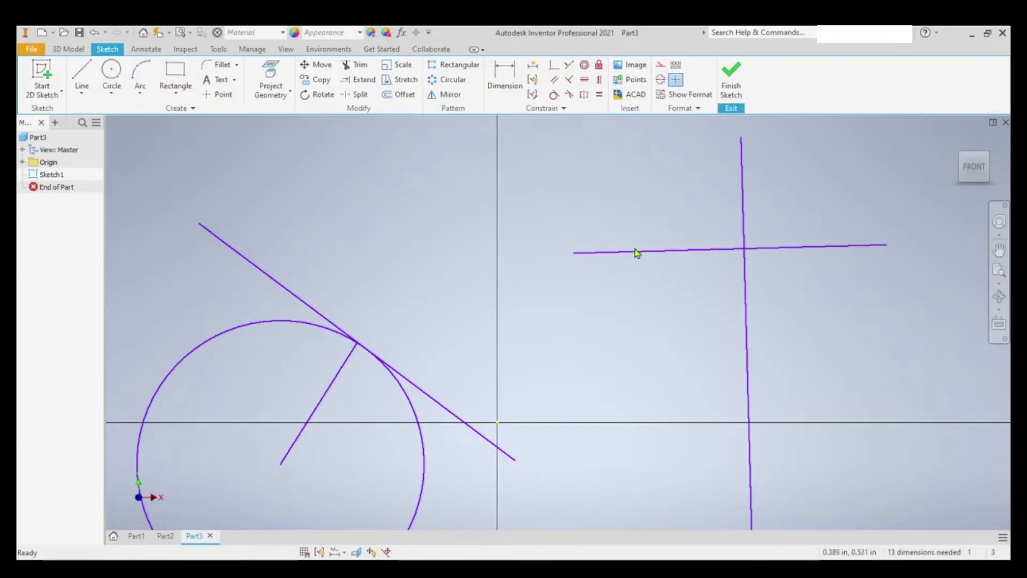
scroll(738, 292, "down", 2)
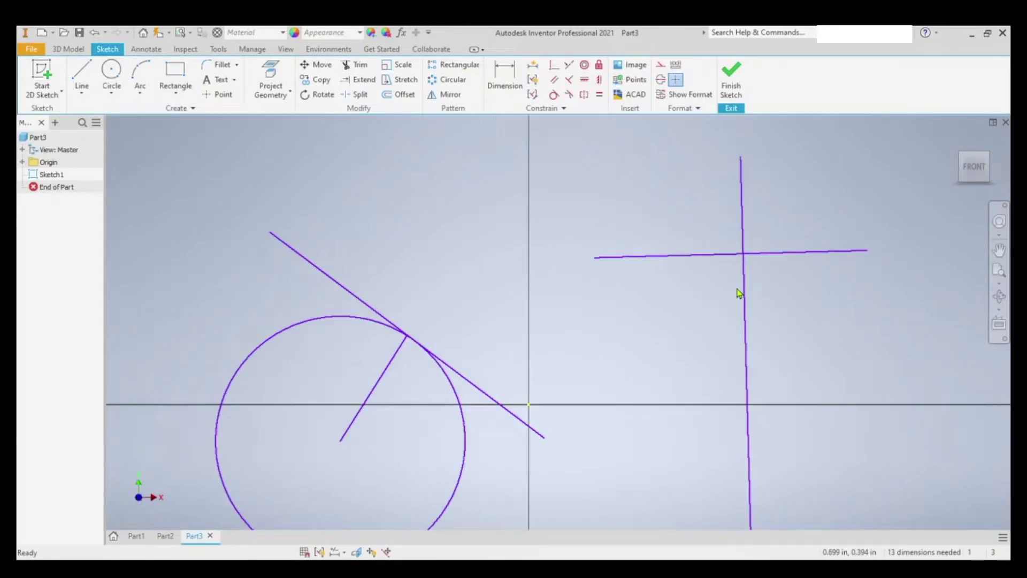
scroll(733, 270, "up", 2)
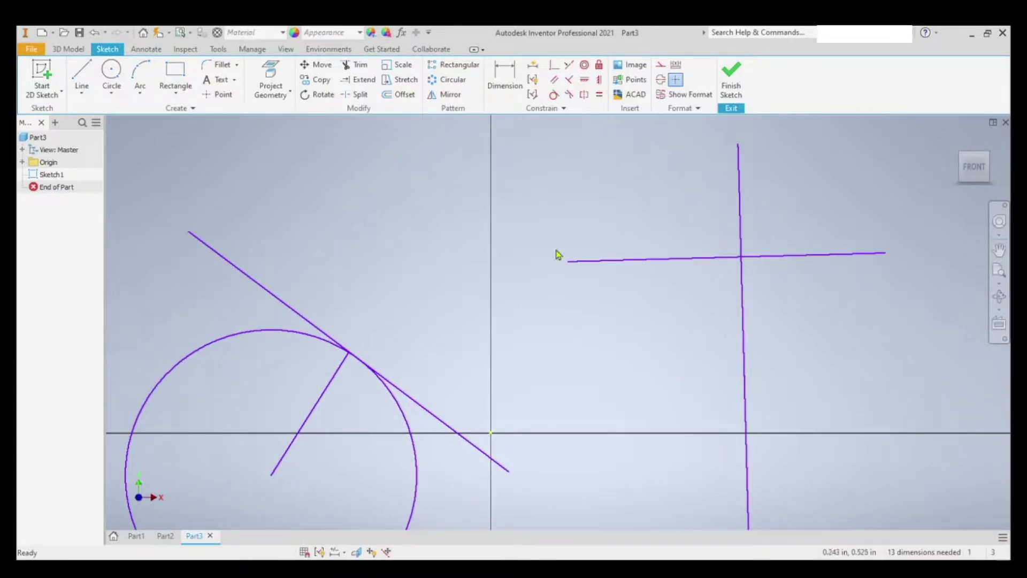
scroll(497, 314, "down", 4)
scroll(615, 369, "up", 2)
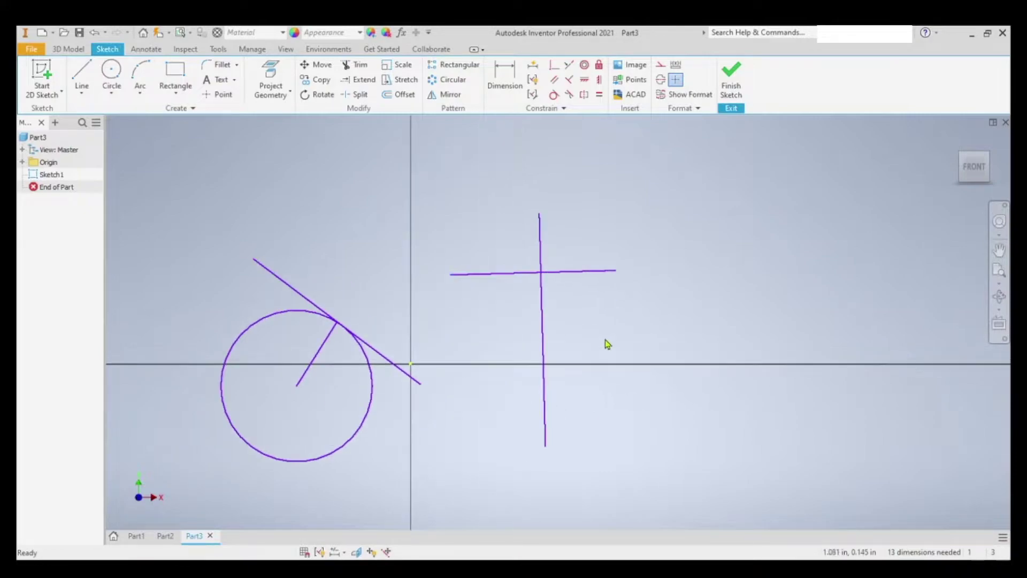
Draw a downward-sloping line to the right of the crossing lines, continuing from its lower end with a second line perpendicular to it
left_click(84, 72)
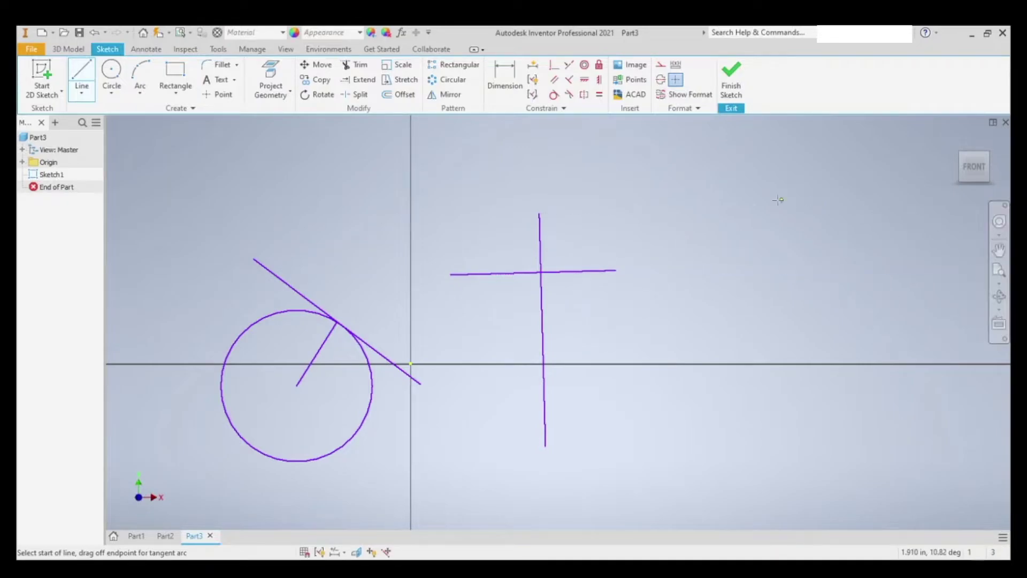
left_click(664, 187)
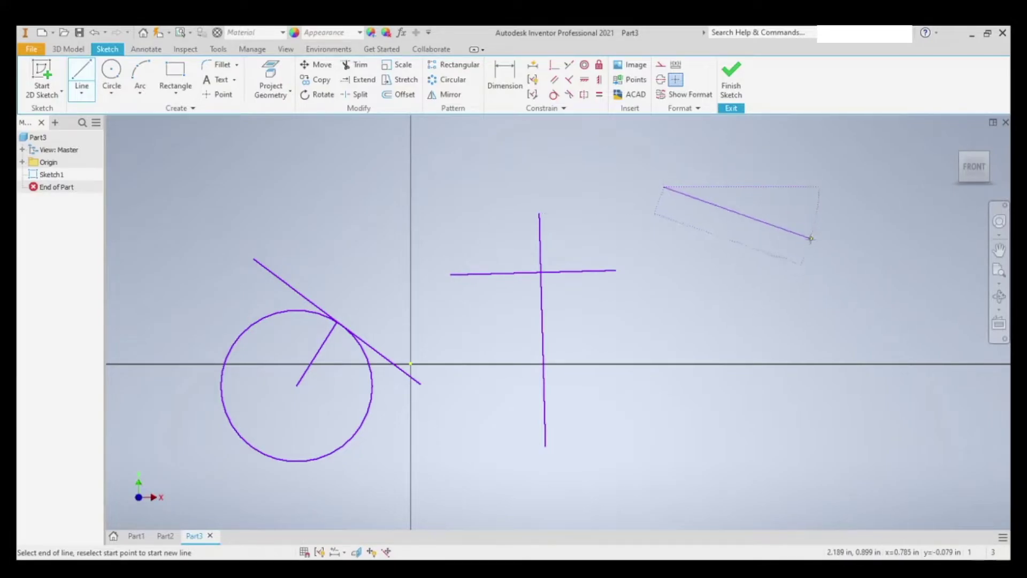
left_click(801, 273)
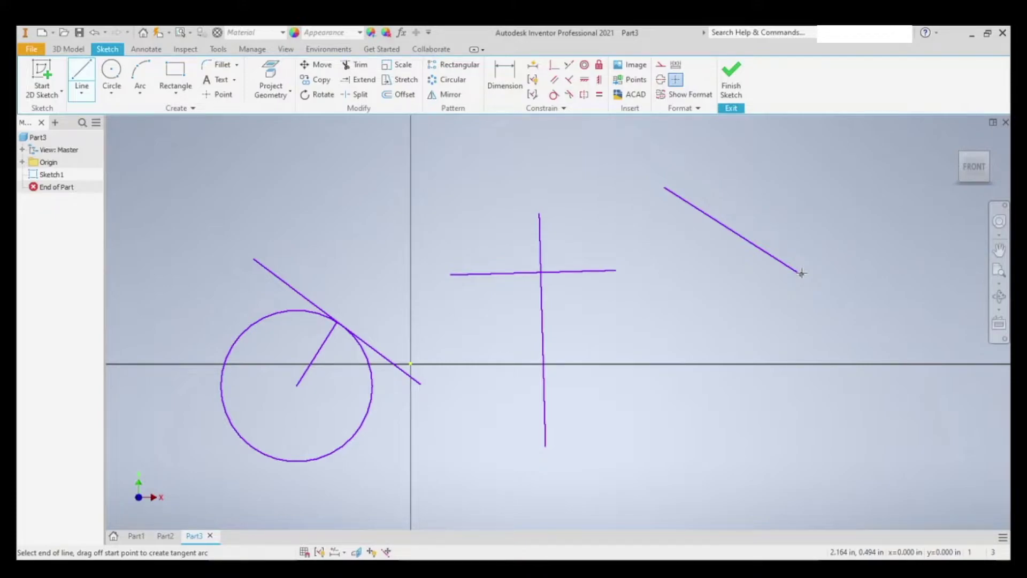
left_click_drag(801, 273, 825, 236)
left_click_drag(827, 235, 842, 213)
scroll(864, 178, "up", 3)
scroll(863, 178, "down", 7)
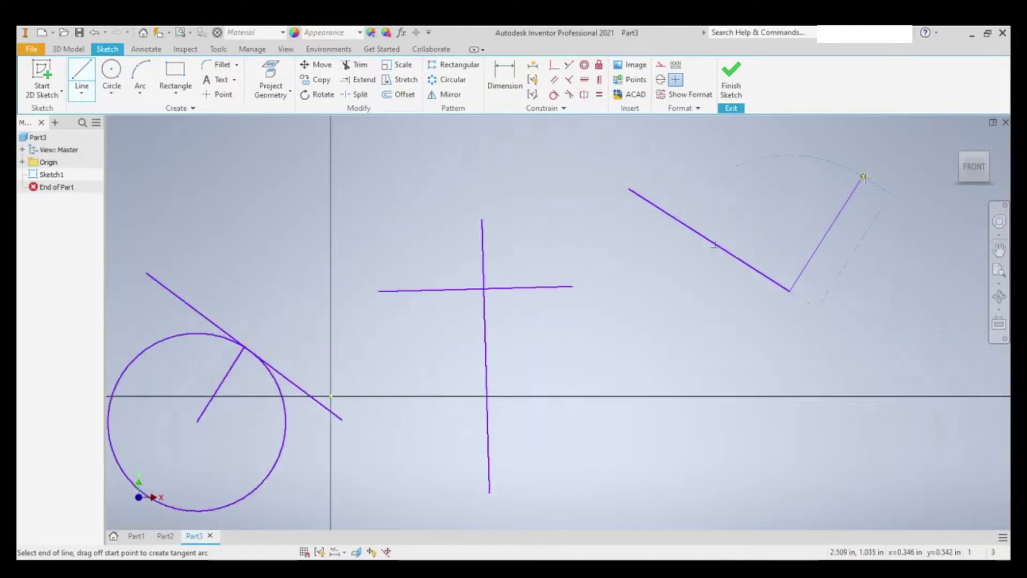
middle_click_drag(843, 202, 765, 270)
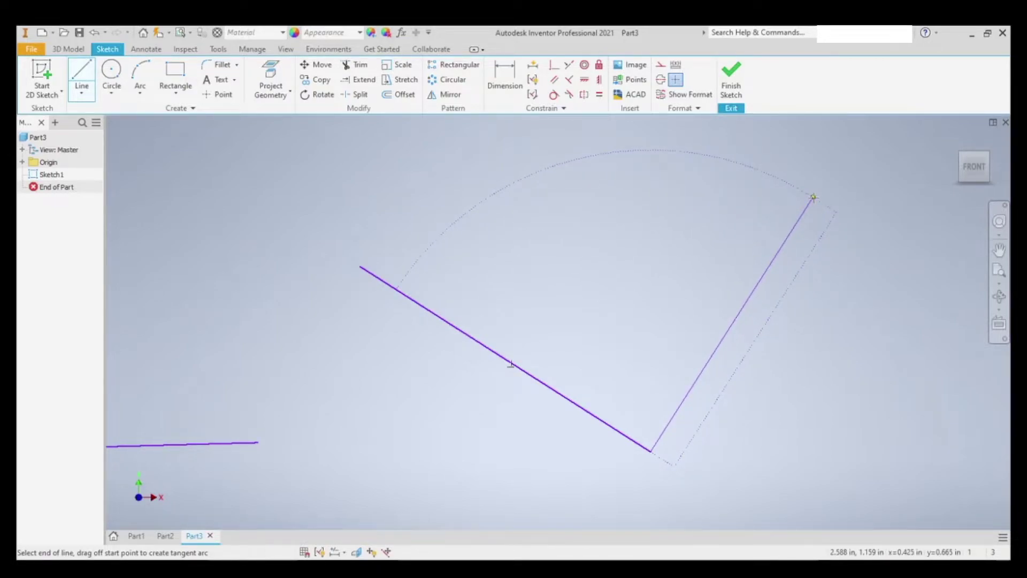
left_click(813, 197)
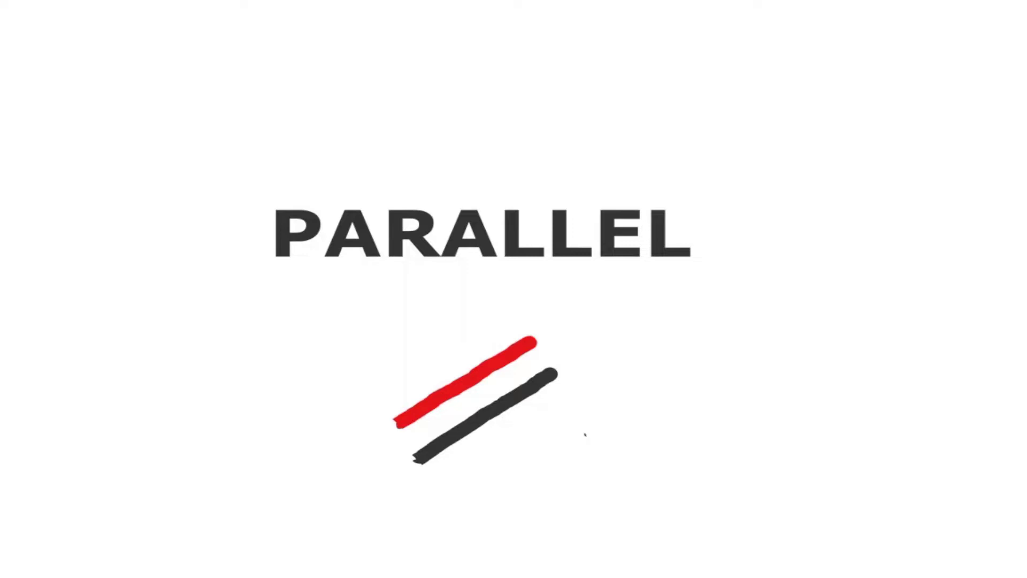
Apply a parallel constraint between the upper rising line and the downward-sloping line below it
left_click(567, 202)
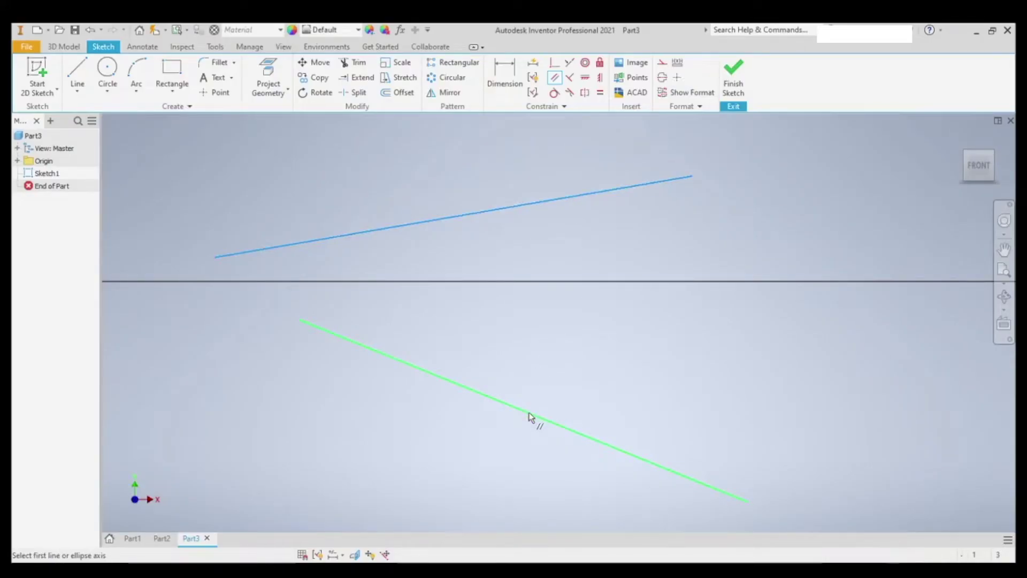
left_click(532, 415)
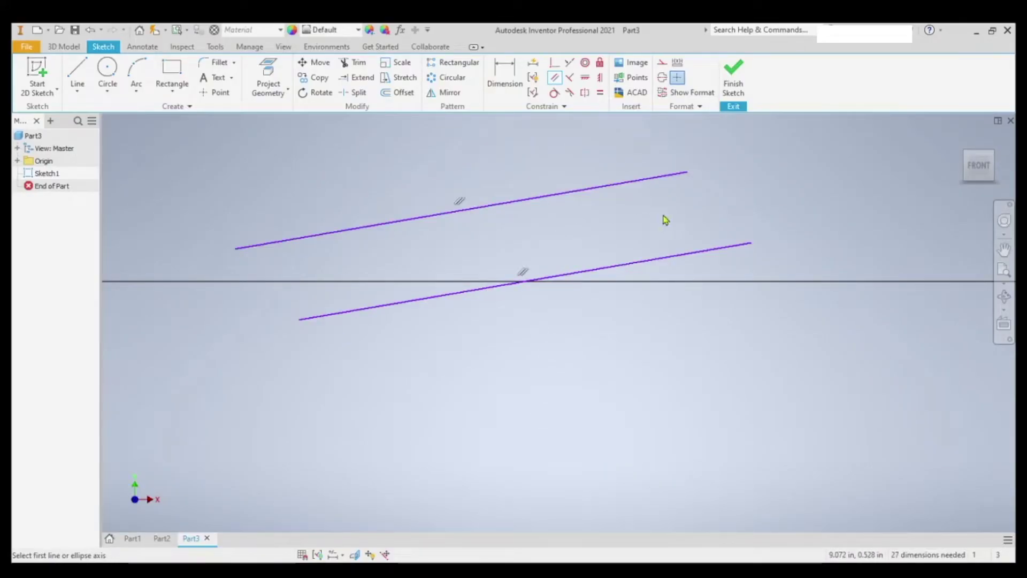
key("Escape")
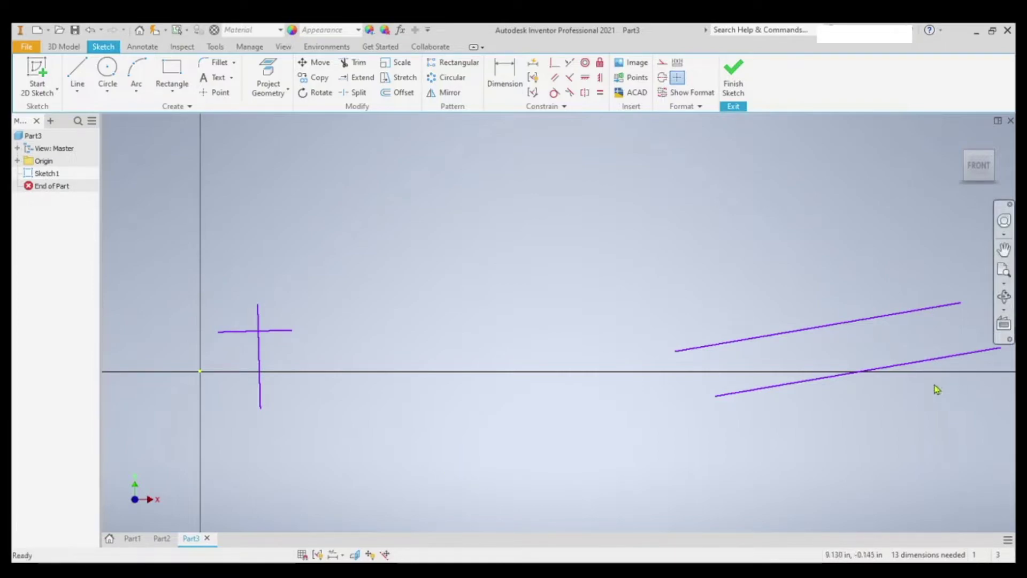
Examine the pair of parallel lines and the two crossing perpendicular lines, both together and close up
scroll(915, 384, "up", 2)
mouse_move(363, 333)
middle_mouse_down()
mouse_move(699, 284)
mouse_move(851, 294)
middle_mouse_up()
scroll(471, 305, "up", 5)
scroll(642, 397, "down", 5)
scroll(856, 375, "down", 5)
middle_click_drag(677, 379, 415, 376)
scroll(481, 367, "up", 8)
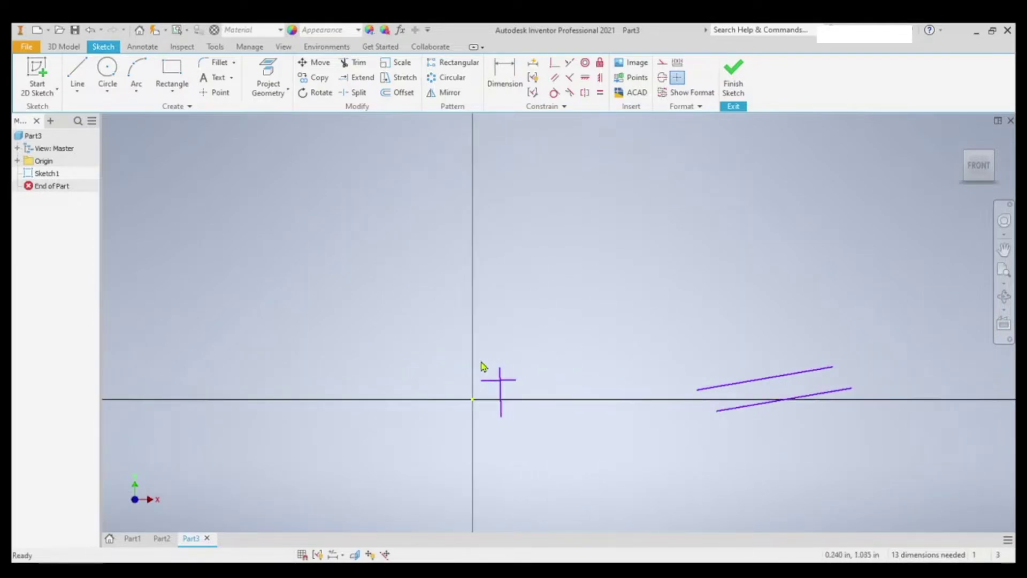
scroll(546, 450, "up", 1)
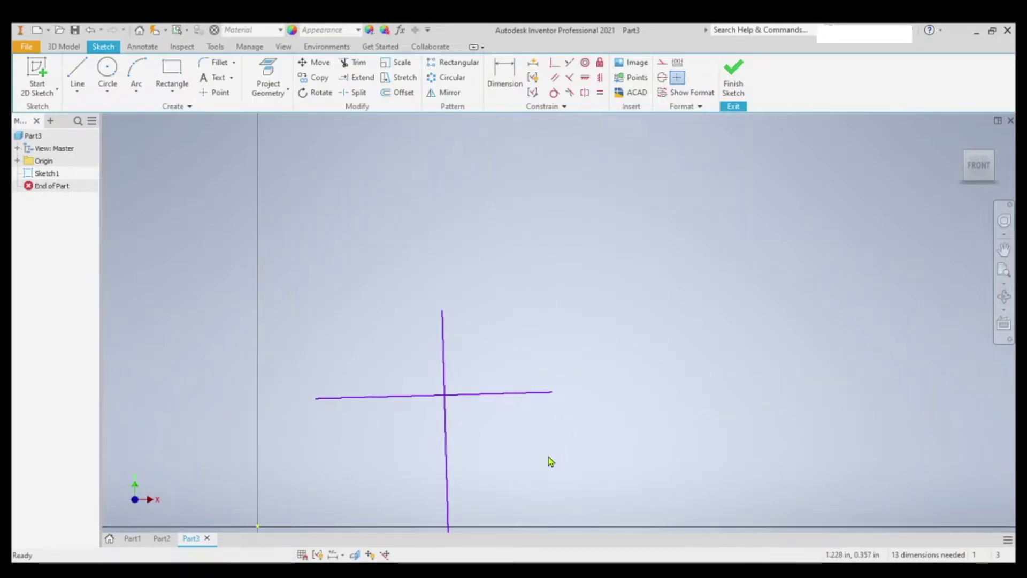
scroll(471, 420, "up", 4)
scroll(468, 415, "down", 4)
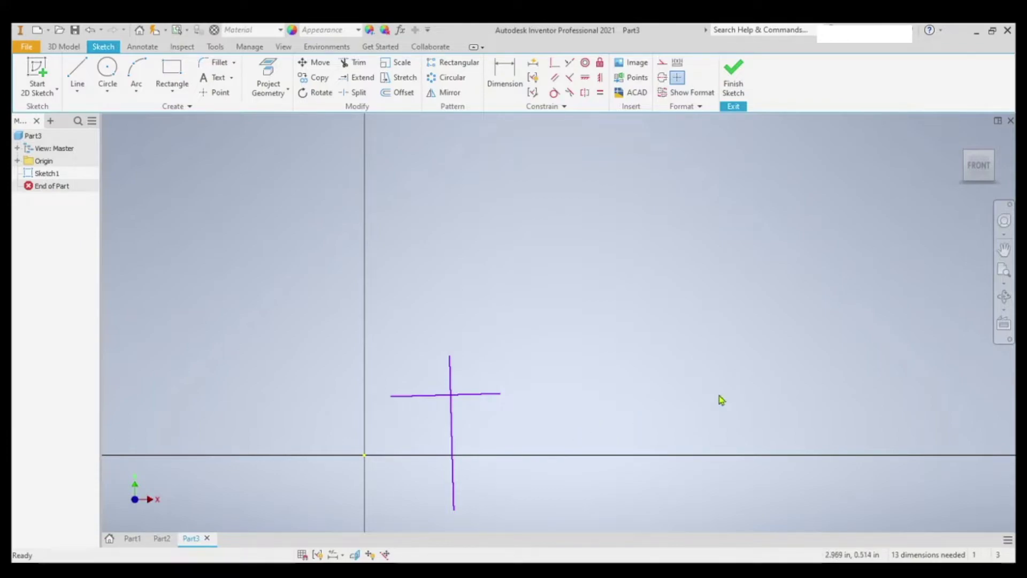
scroll(720, 397, "down", 1)
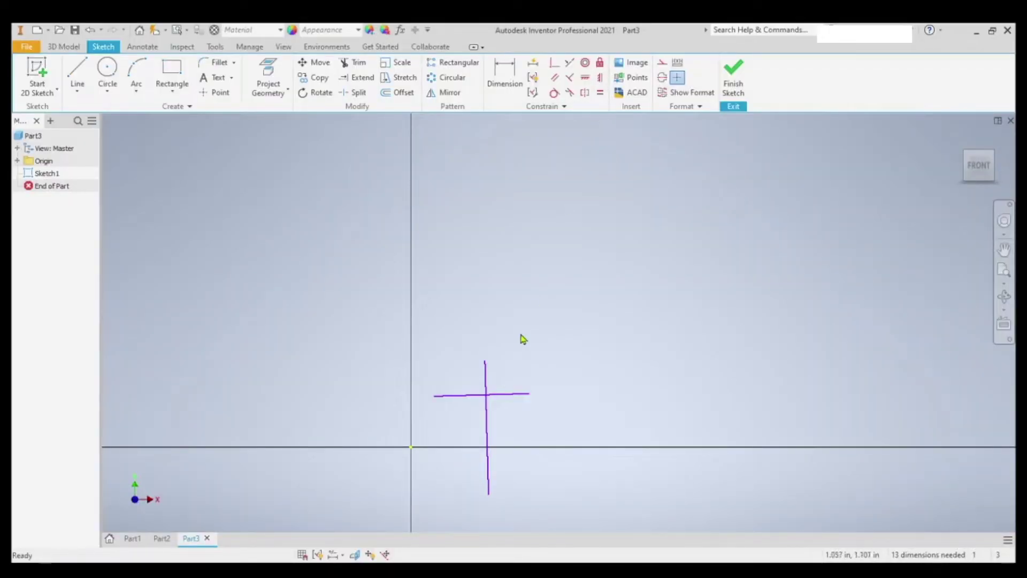
Apply a vertical constraint to the nearly vertical line of the crossing pair
left_click(600, 78)
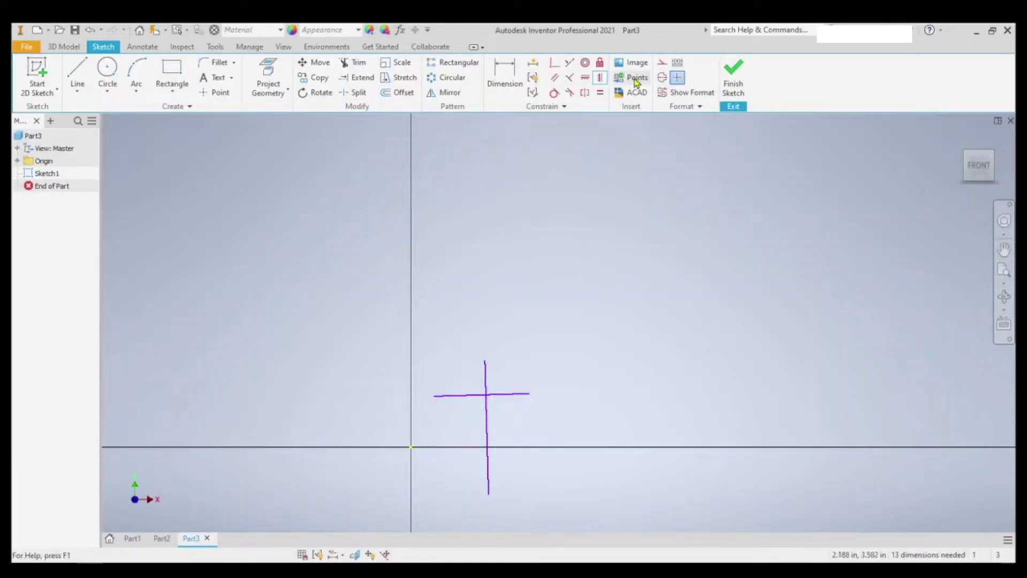
left_click(488, 419)
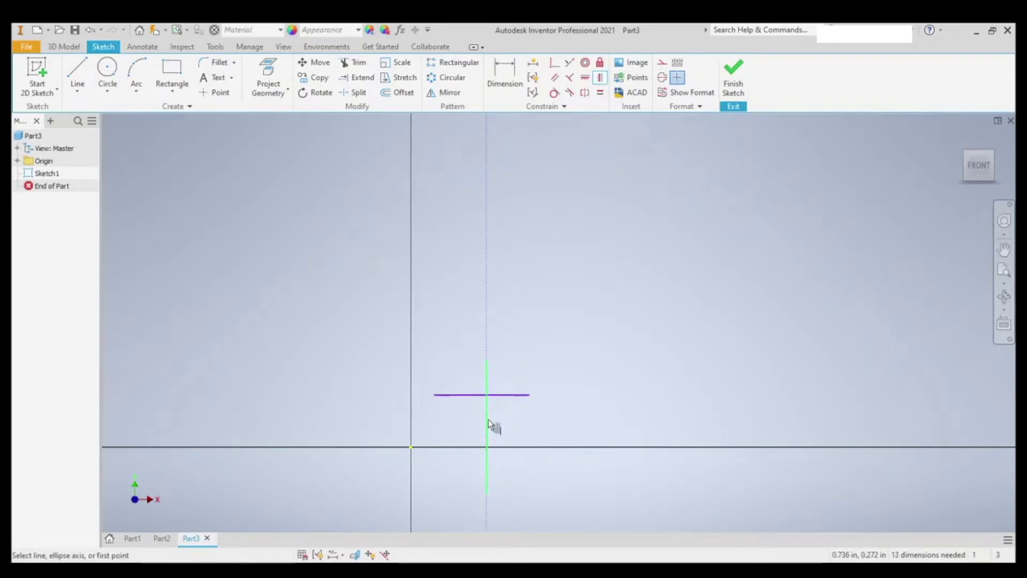
scroll(488, 419, "up", 3)
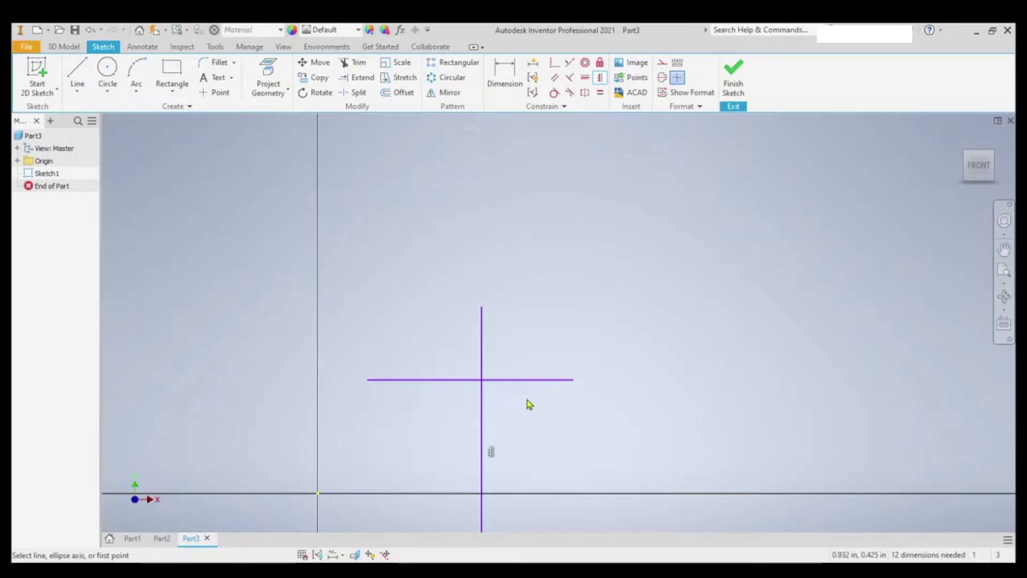
key("Escape")
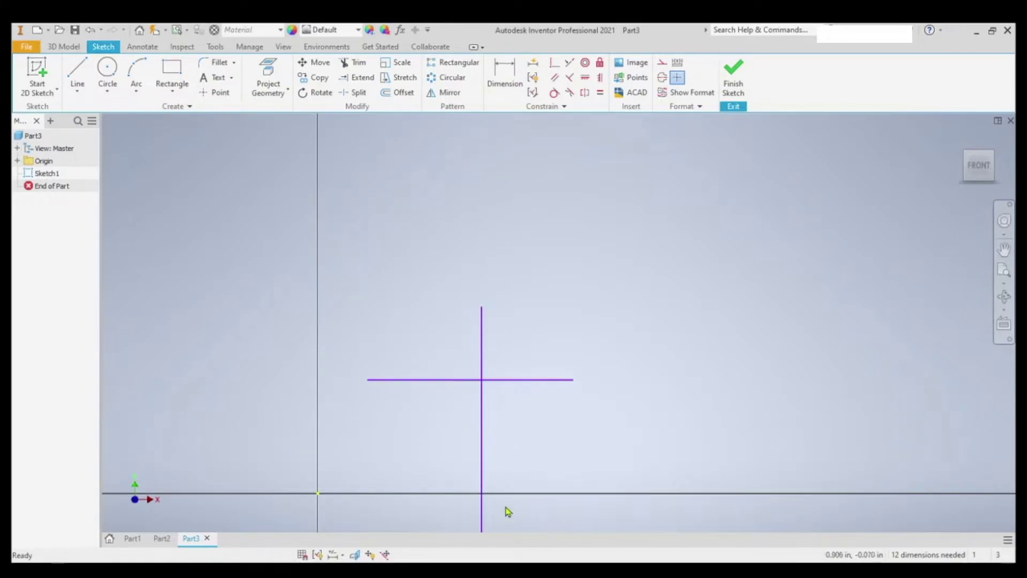
Apply a horizontal constraint to the lower of the two parallel sloping lines
scroll(566, 367, "down", 8)
scroll(822, 342, "up", 1)
middle_click_drag(576, 302, 310, 292)
scroll(510, 298, "up", 6)
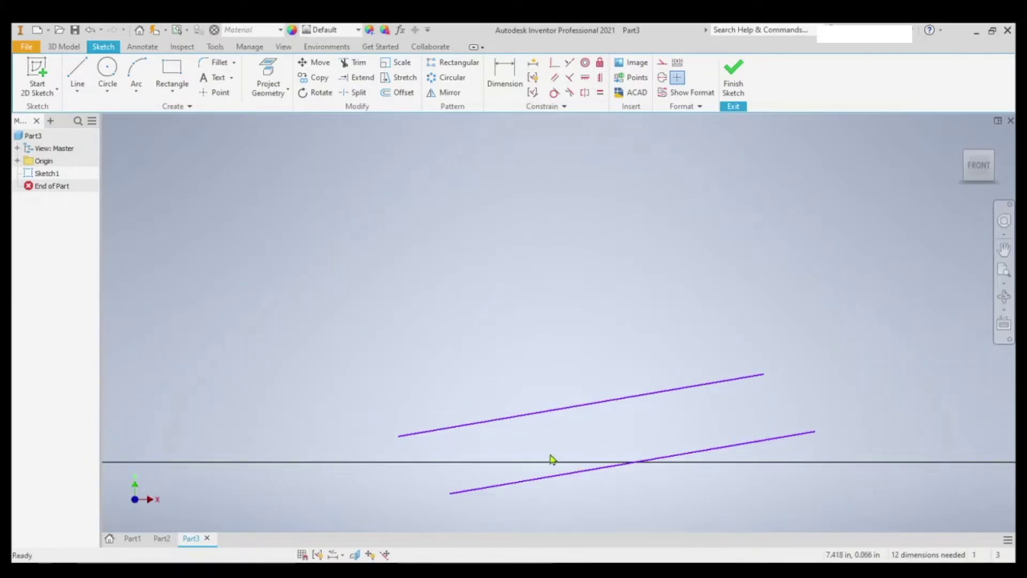
middle_click_drag(631, 368, 582, 319)
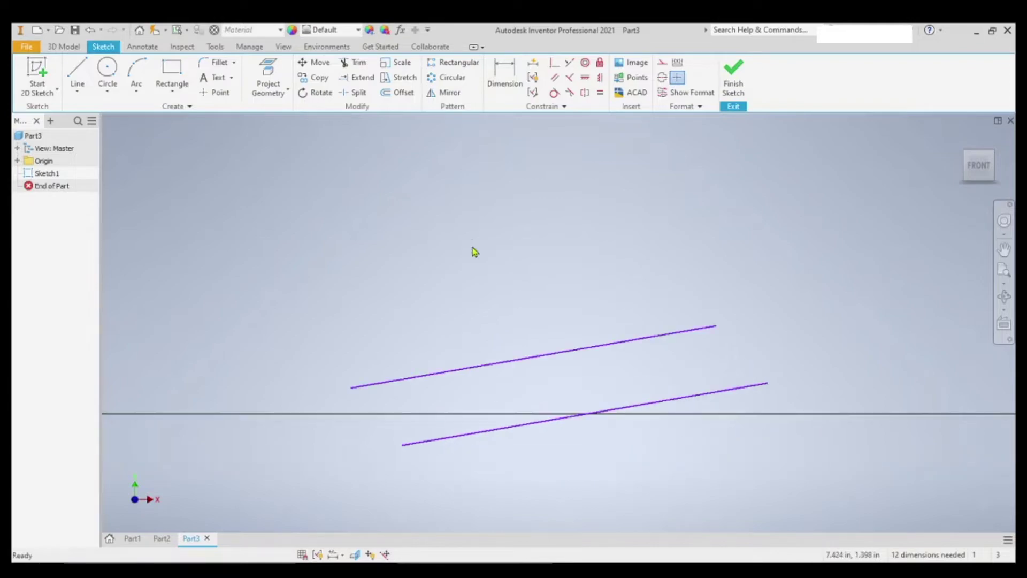
scroll(489, 229, "up", 1)
left_click(585, 78)
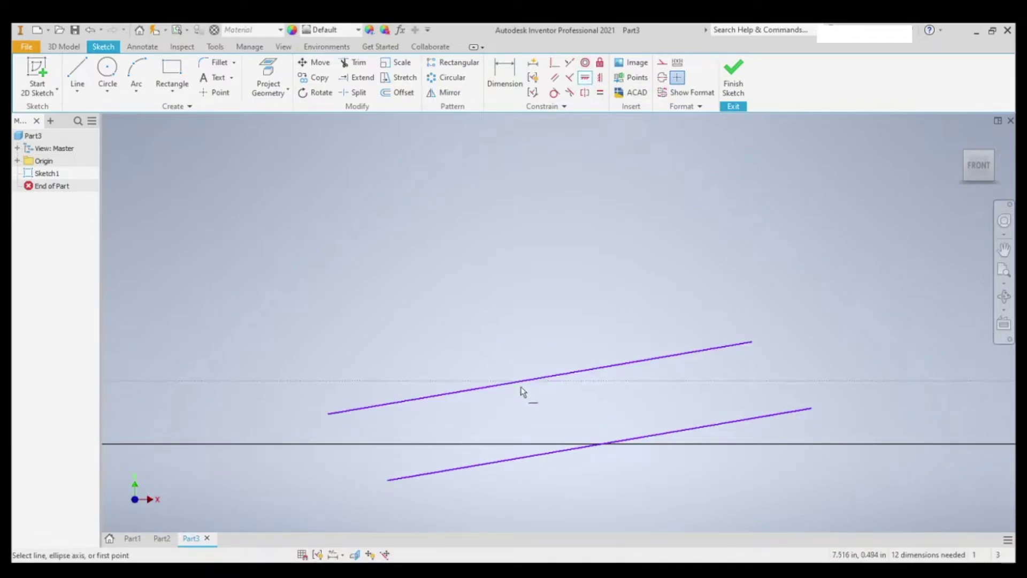
left_click(617, 443)
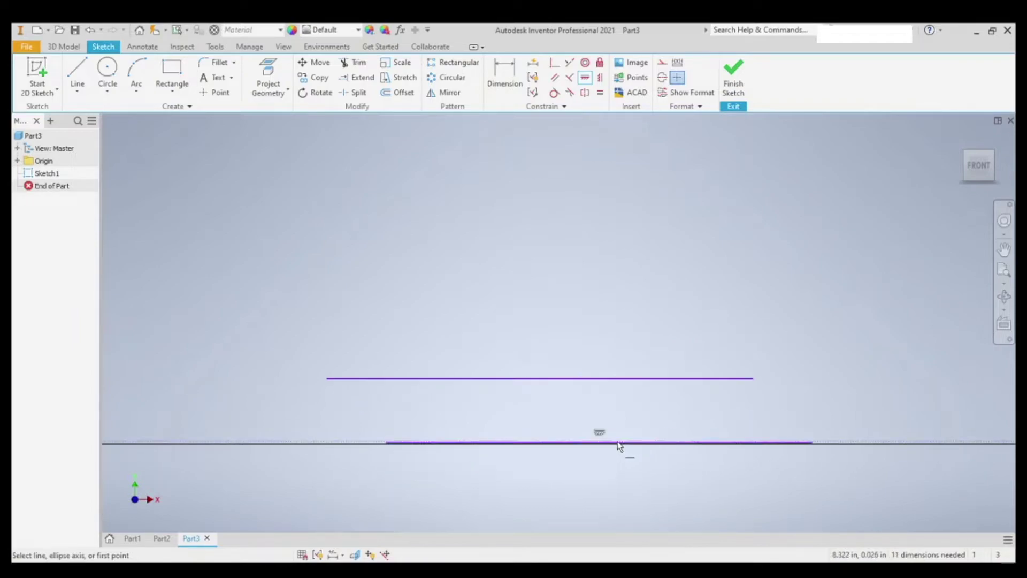
key("Escape")
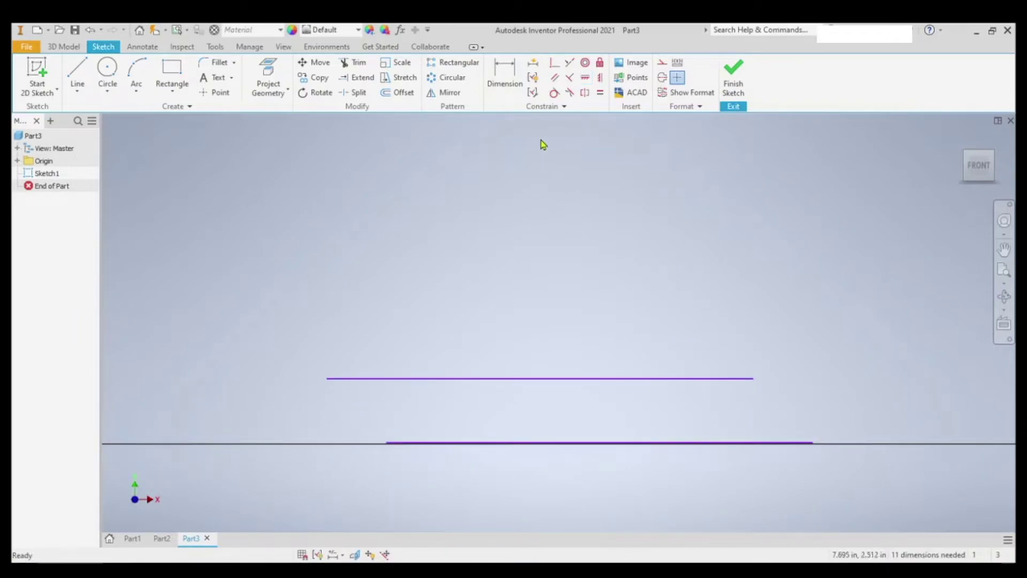
Draw a single rising line in an empty area of Sketch2, away from the existing arcs
left_click(78, 86)
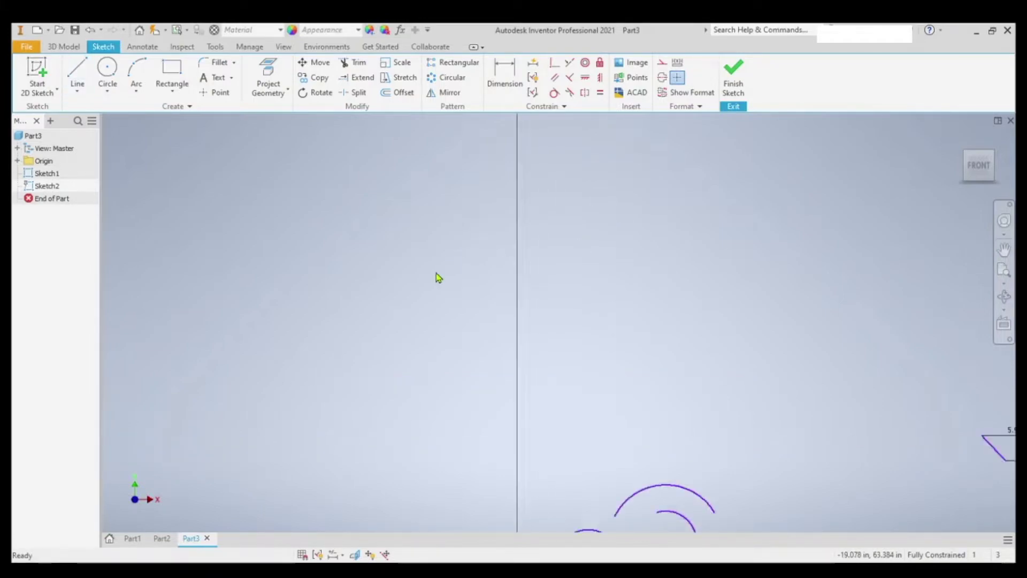
scroll(435, 273, "up", 1)
scroll(224, 241, "down", 5)
scroll(224, 241, "up", 3)
middle_click_drag(389, 230, 627, 213)
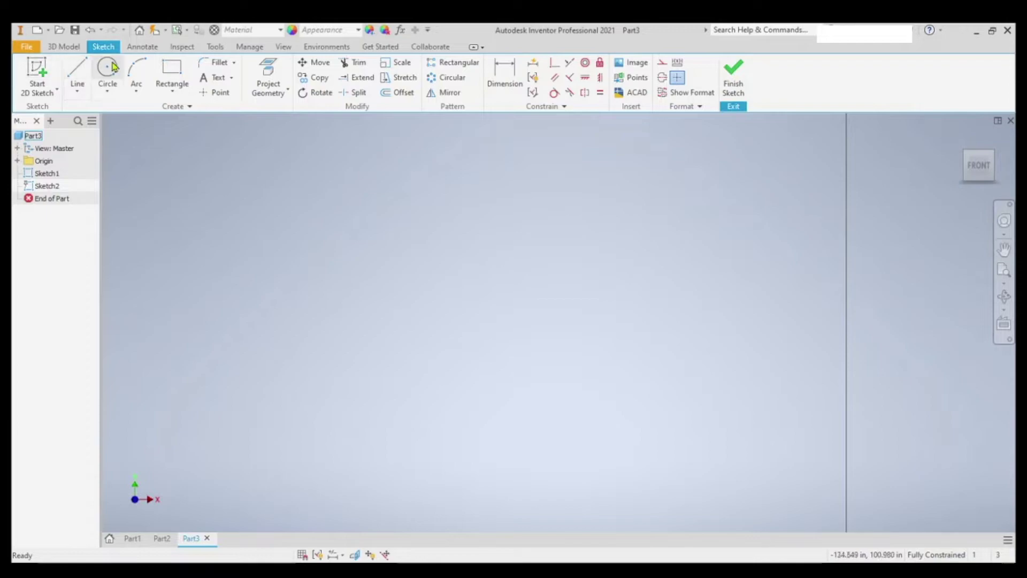
left_click(81, 72)
left_click(245, 275)
left_click(452, 198)
key("Escape")
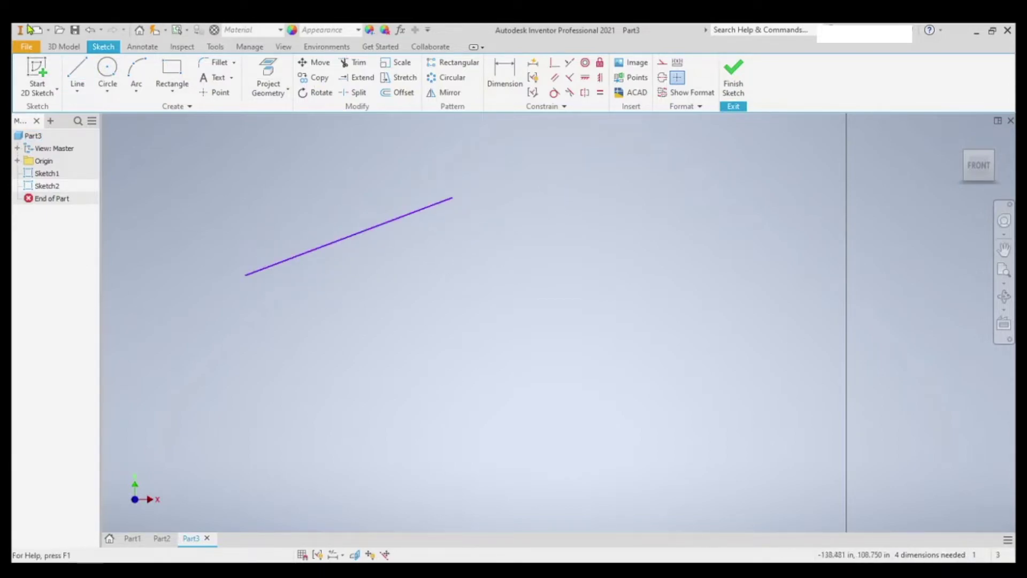
Draw a separate, nearly horizontal line to the lower right of the rising line
left_click(78, 75)
left_click(452, 267)
left_click(673, 274)
key("Escape")
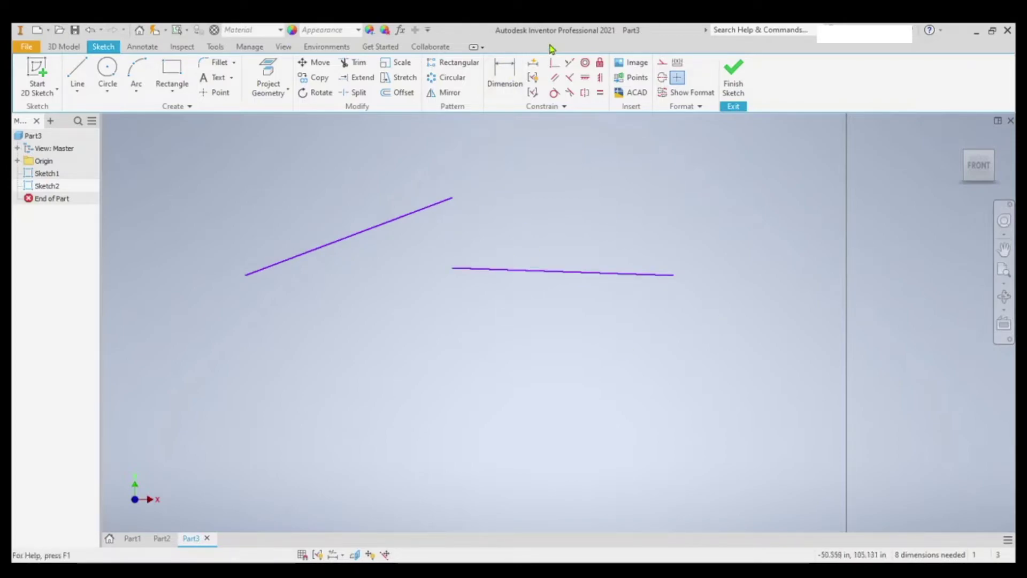
Apply a collinear constraint between the rising line and the nearly horizontal line, and check their alignment
left_click(569, 64)
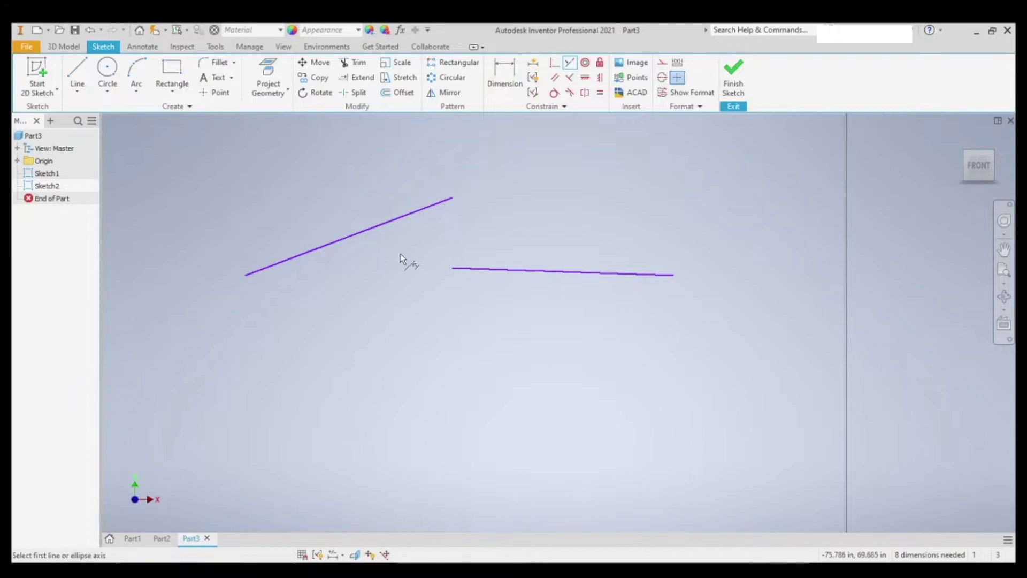
left_click(401, 222)
left_click(534, 268)
key("Escape")
scroll(438, 197, "down", 1)
scroll(438, 201, "up", 3)
middle_click_drag(400, 216, 406, 442)
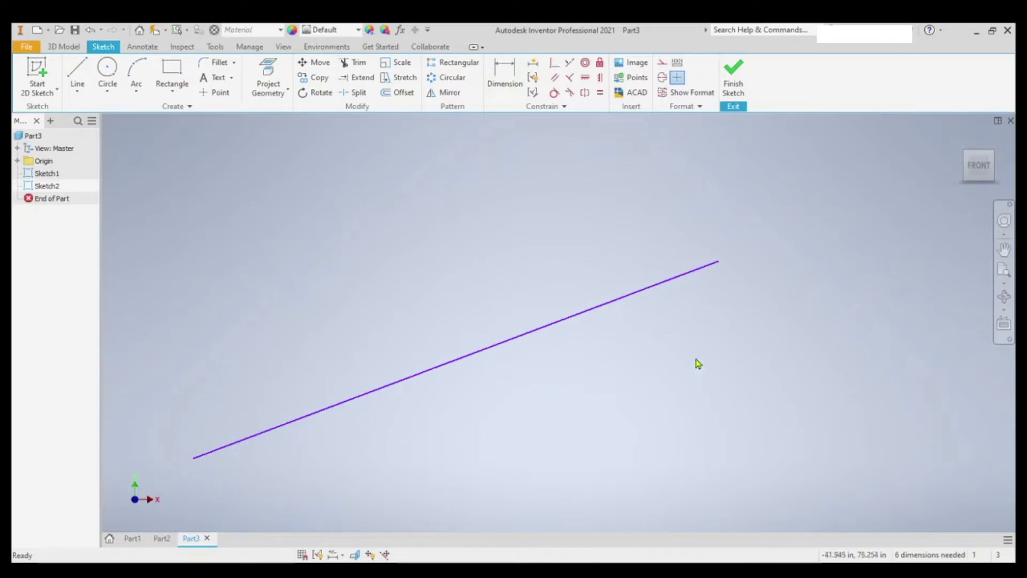
Draw a large circle in an empty area of the sketch, away from the collinear lines
middle_click_drag(781, 294, 603, 309)
middle_click_drag(839, 251, 123, 397)
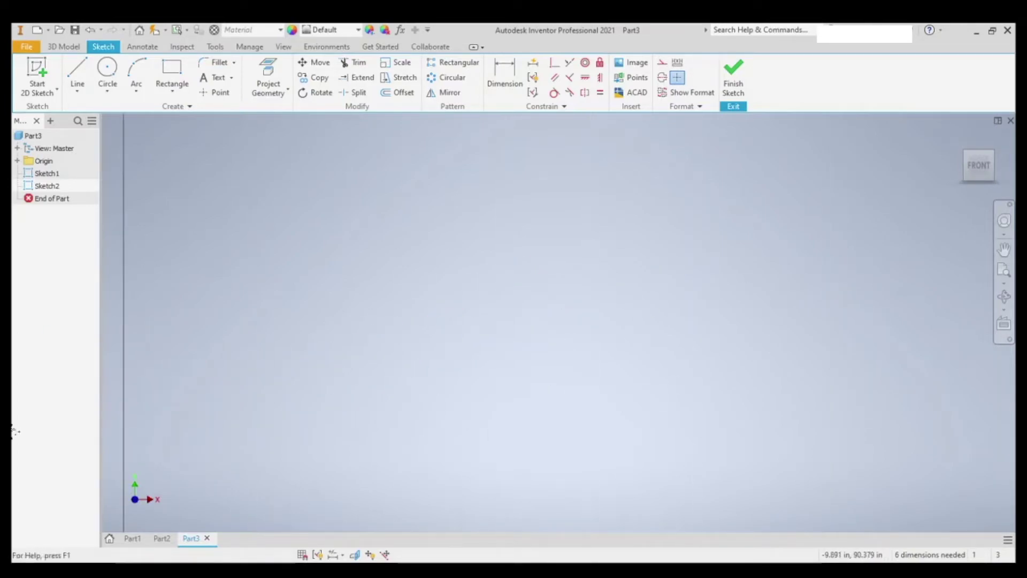
scroll(651, 248, "up", 3)
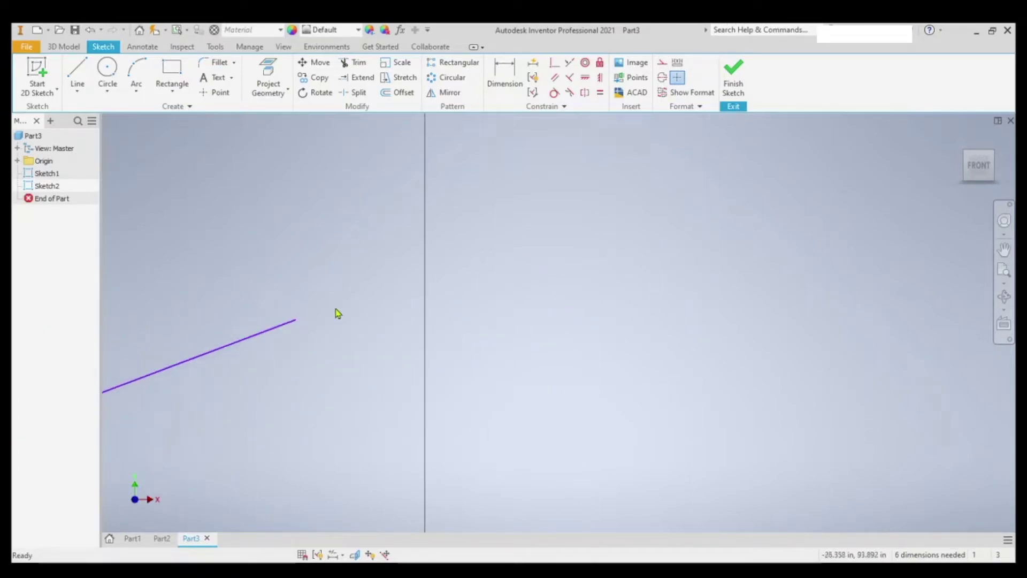
mouse_move(741, 259)
middle_mouse_down()
mouse_move(608, 259)
mouse_move(415, 426)
mouse_move(328, 484)
middle_mouse_up()
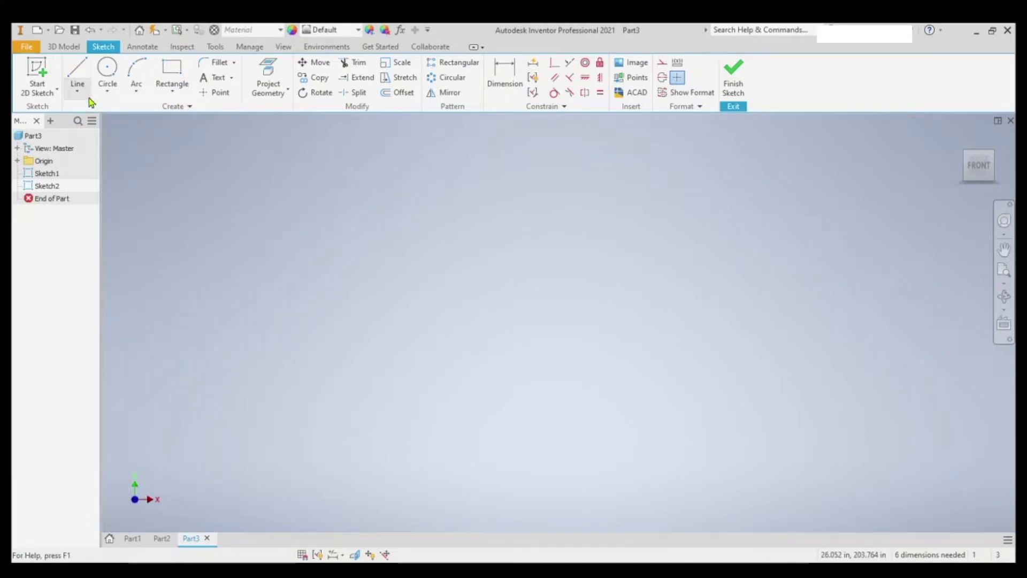
left_click(107, 71)
left_click(495, 307)
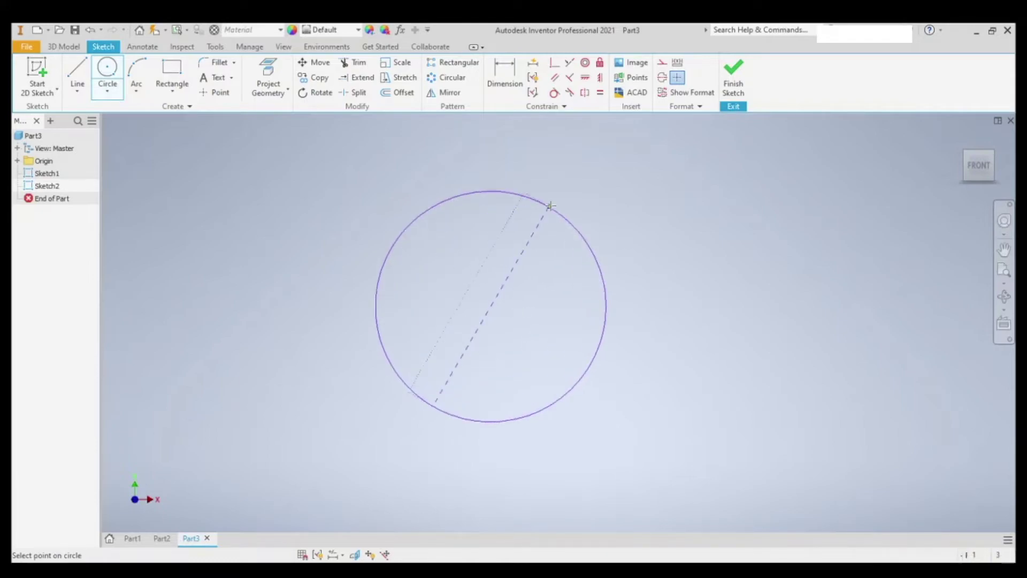
left_click(695, 244)
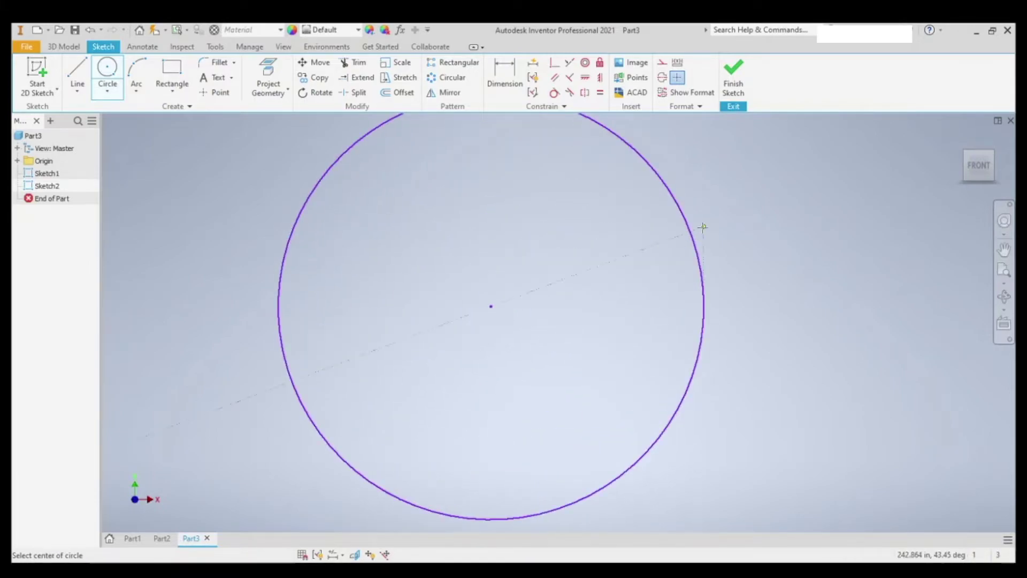
Draw a much smaller circle outside the large circle, to its upper right
left_click(814, 229)
left_click(828, 176)
key("Escape")
Try moving the small circle's centre onto the large circle's centre, and undo the move
left_click_drag(816, 229, 490, 306)
key("ctrl+z")
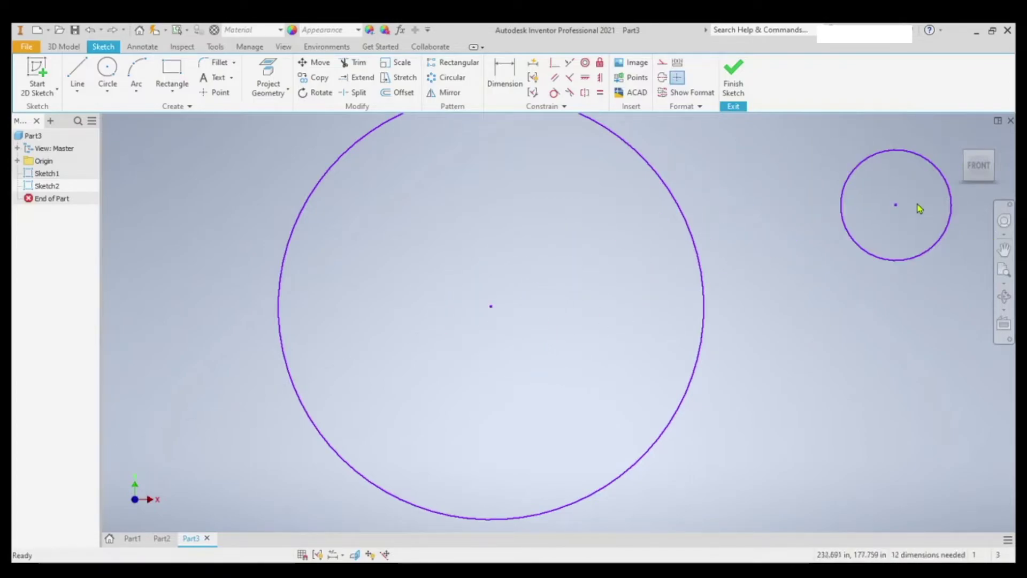
Apply a concentric constraint between the large circle and the small circle, and enlarge the small circle about the shared centre
left_click(586, 63)
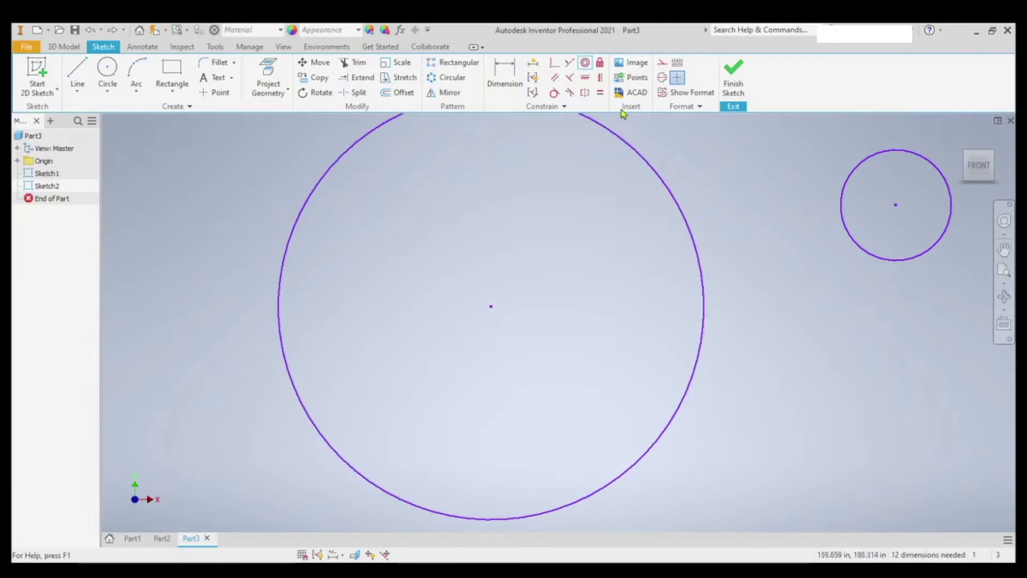
left_click(587, 63)
left_click(669, 185)
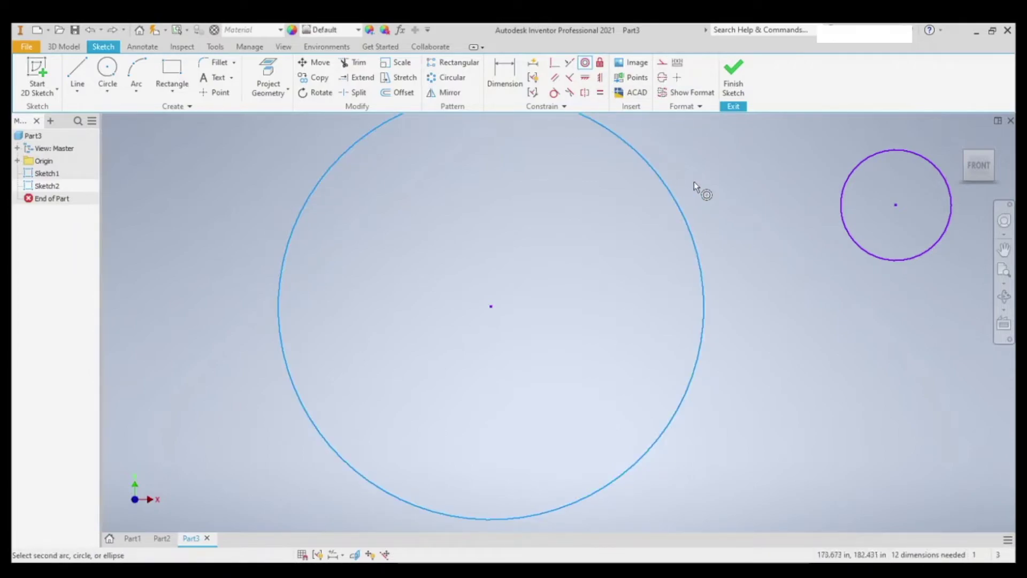
left_click(941, 171)
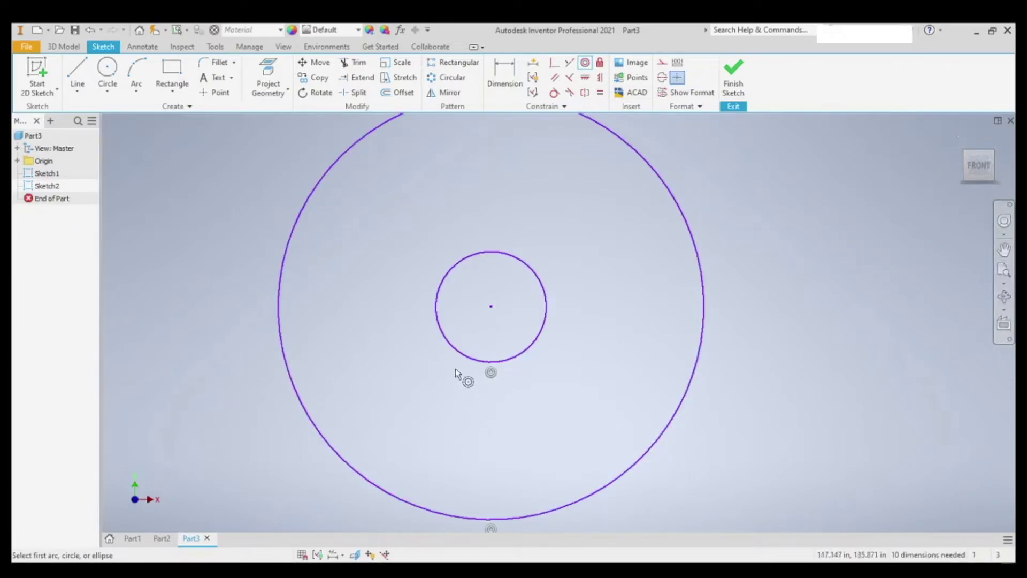
key("Escape")
left_click_drag(549, 309, 596, 280)
left_click(745, 244)
Draw a three-point arc in an empty area of the sketch, bulging downward between a lower end and a higher end
mouse_move(618, 283)
middle_mouse_down()
mouse_move(245, 417)
mouse_move(163, 474)
middle_mouse_up()
middle_click_drag(590, 298, 122, 388)
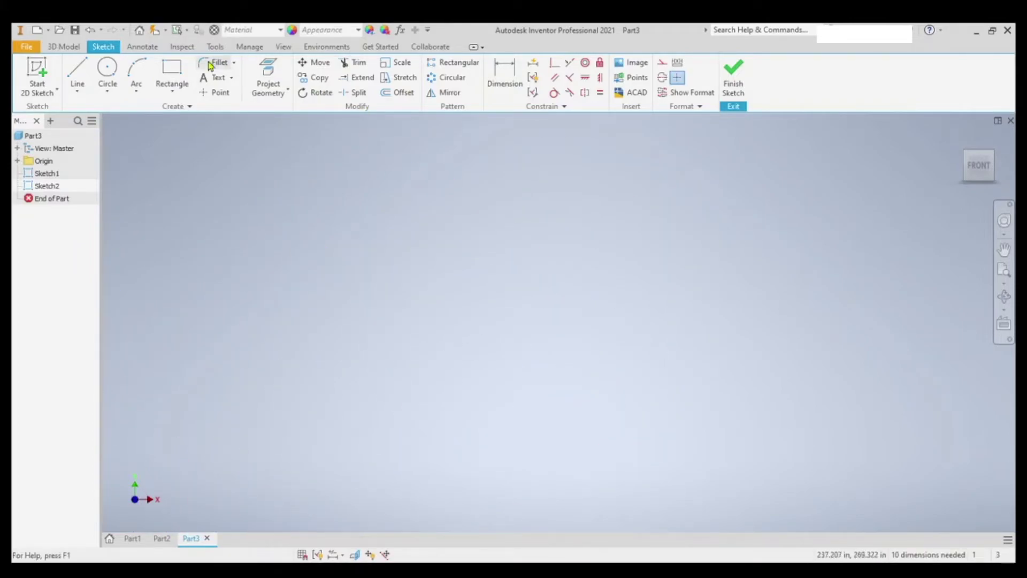
left_click(137, 75)
left_click(282, 292)
left_click(640, 188)
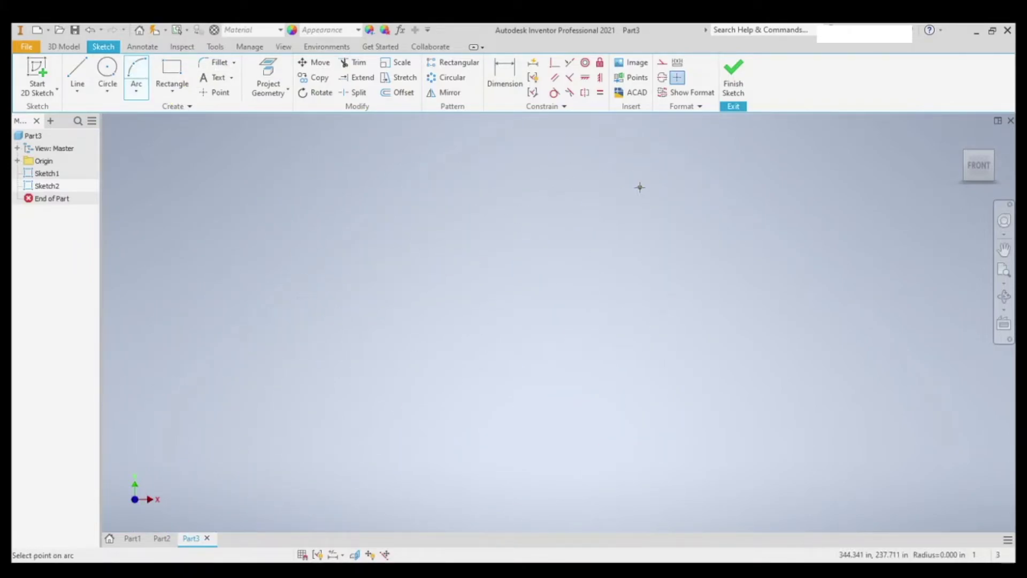
left_click(480, 325)
key("Escape")
scroll(369, 220, "down", 4)
scroll(355, 205, "up", 2)
middle_click_drag(443, 387, 465, 540)
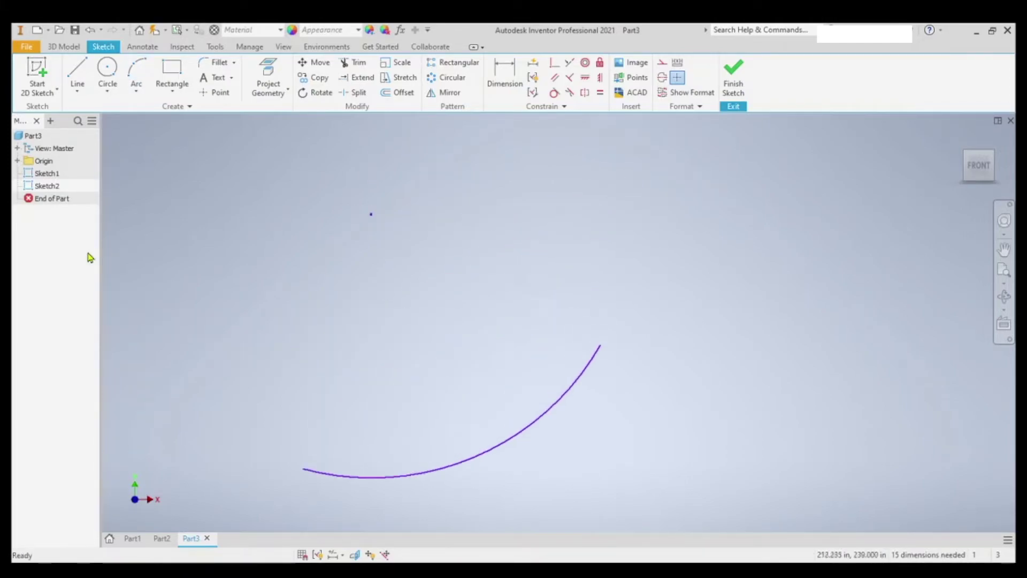
left_click(64, 47)
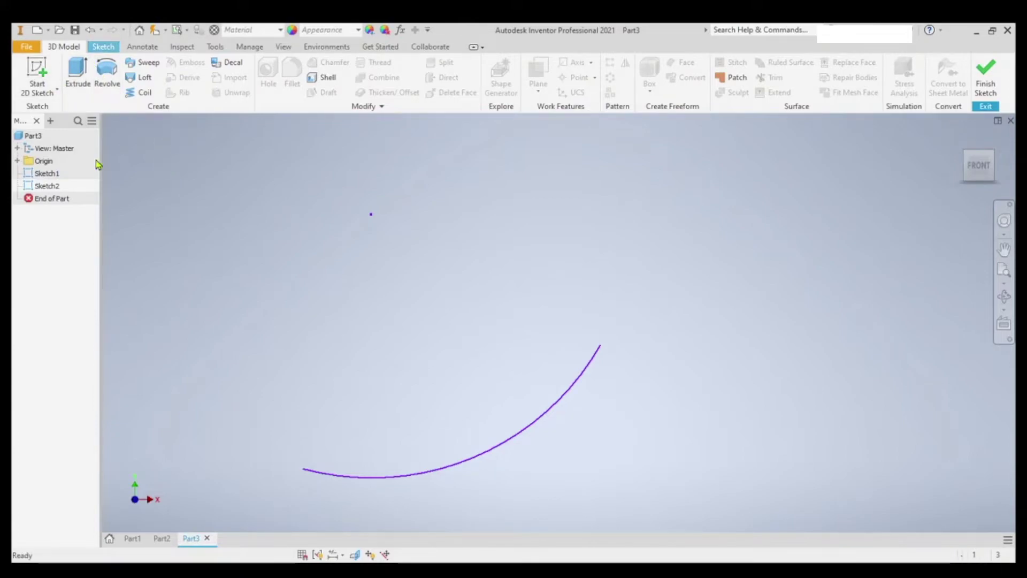
left_click(45, 186)
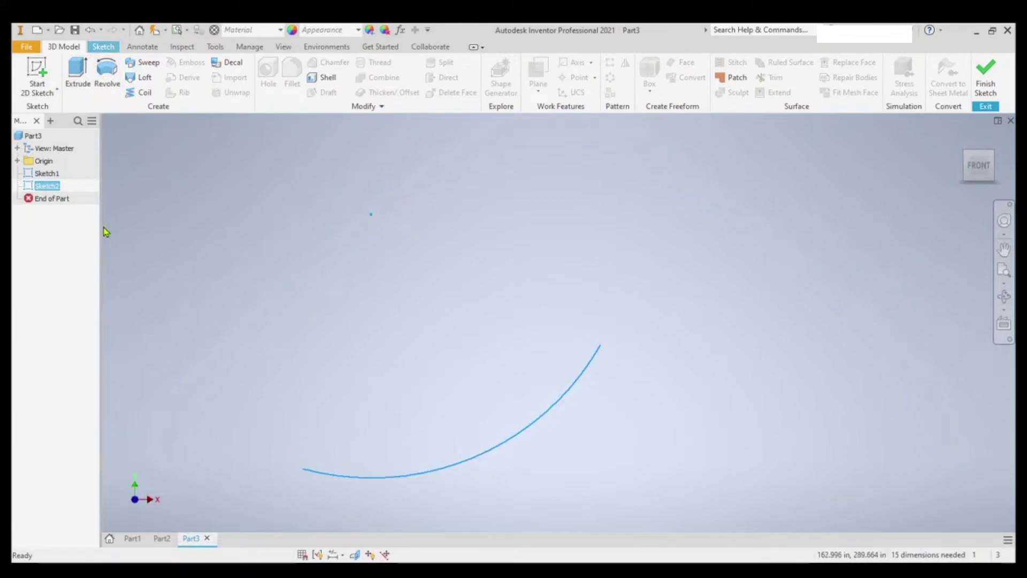
left_click(103, 47)
Draw three connected lines from the arc's lower end up, across and vertically down to its other end, closing the outline
left_click(78, 72)
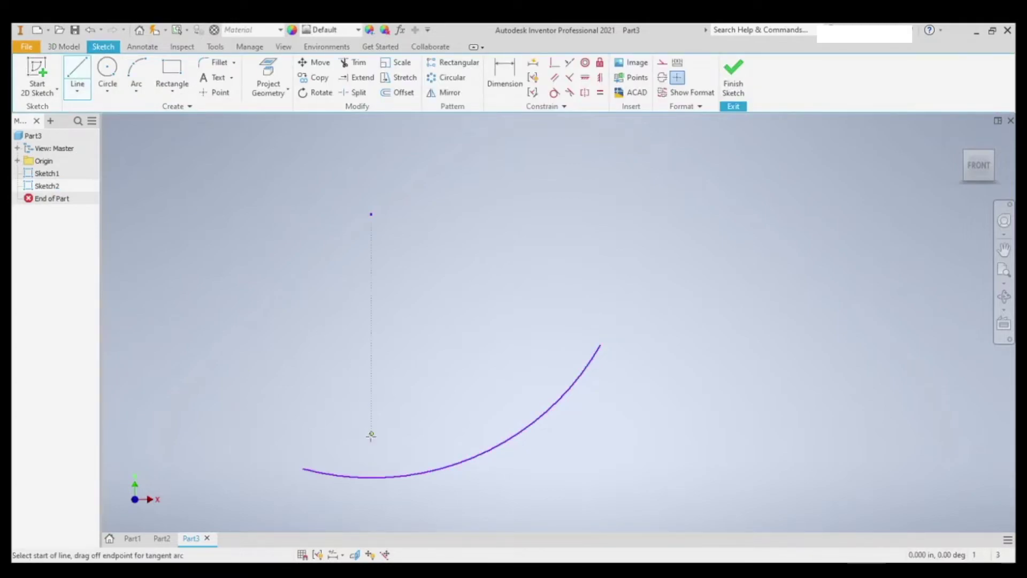
left_click(303, 468)
left_click(255, 205)
left_click(600, 272)
left_click(601, 345)
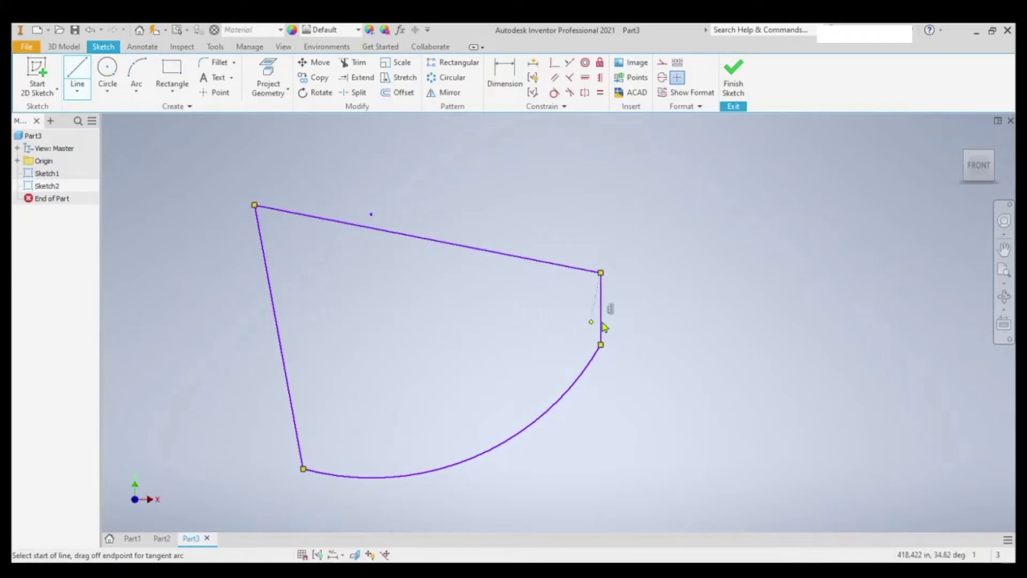
key("Escape")
Draw an arc tangent to the short vertical line, from its upper end over to the far end of the sloping line
left_click(555, 92)
left_click(78, 75)
left_click(600, 272)
left_click_drag(599, 269, 255, 204)
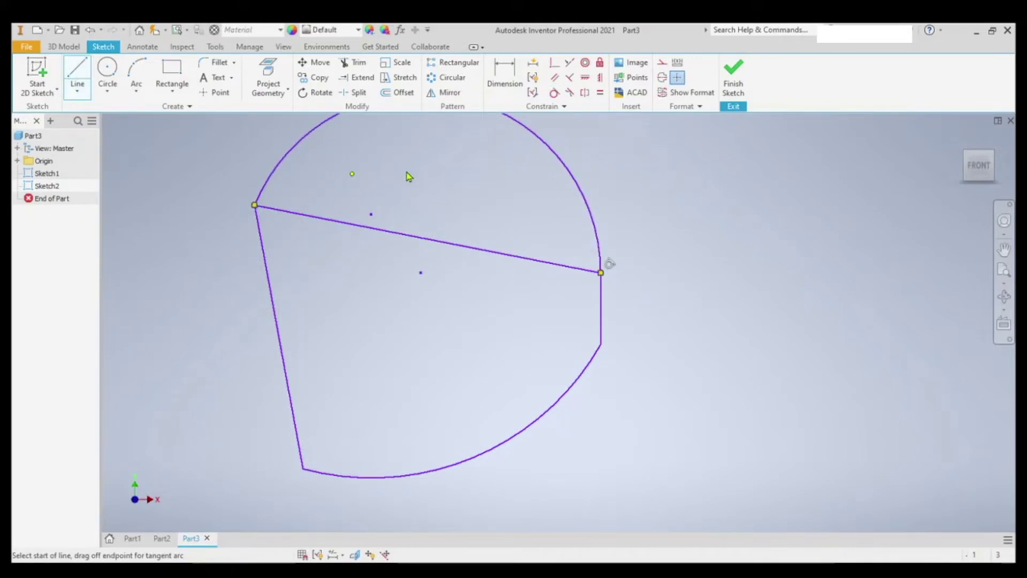
key("Escape")
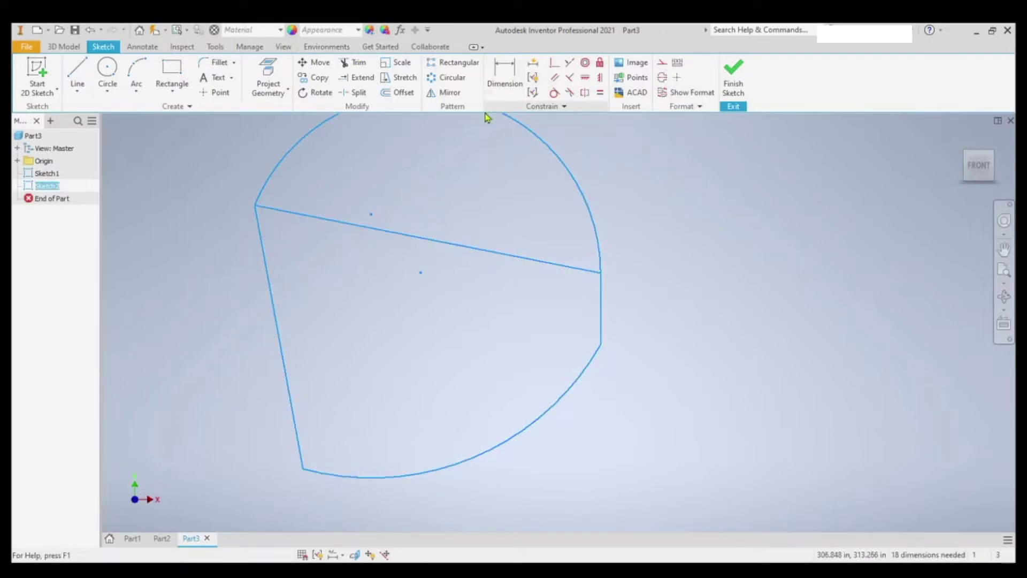
left_click(662, 243)
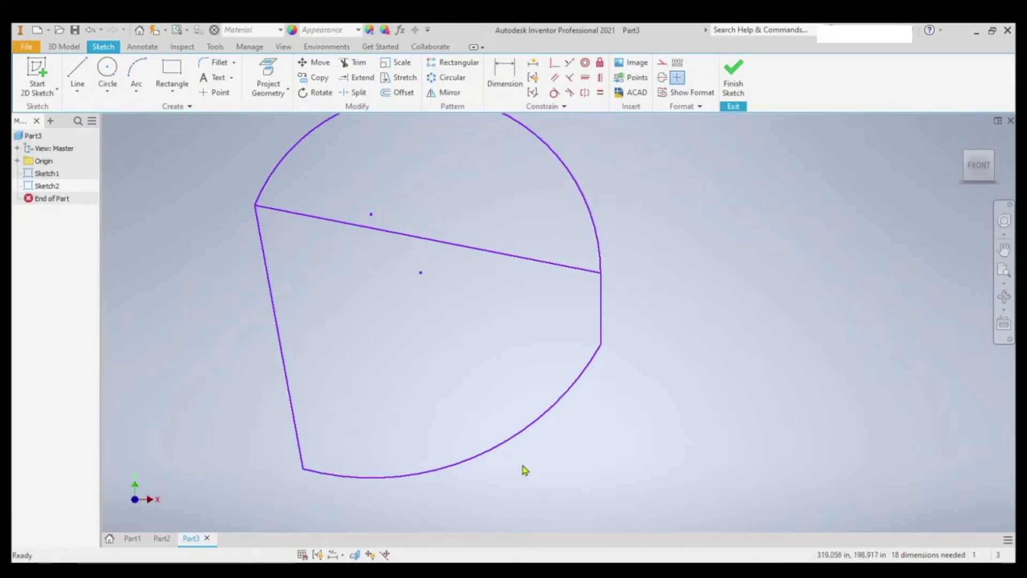
Apply a concentric constraint between the upper arc and the lower arc of the closed outline
left_click(584, 77)
middle_click_drag(604, 179, 592, 319)
left_click(570, 287)
middle_click_drag(678, 346, 669, 189)
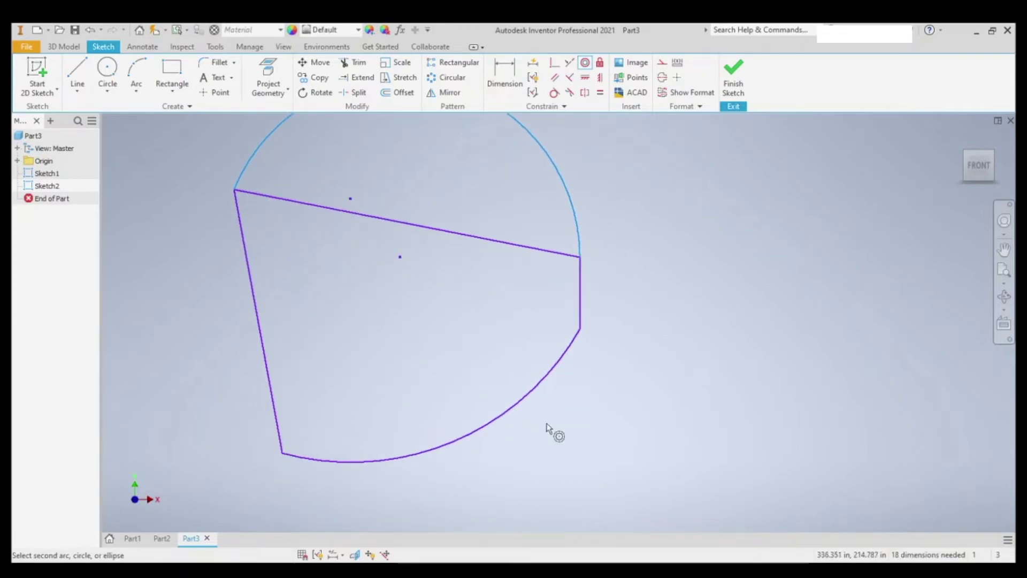
left_click(505, 416)
scroll(340, 240, "down", 8)
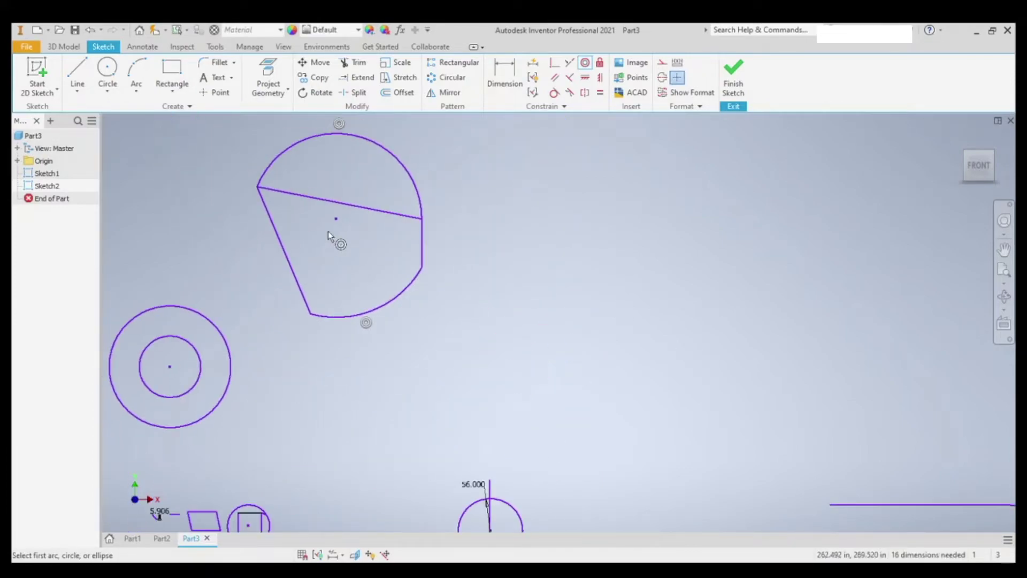
scroll(329, 233, "up", 6)
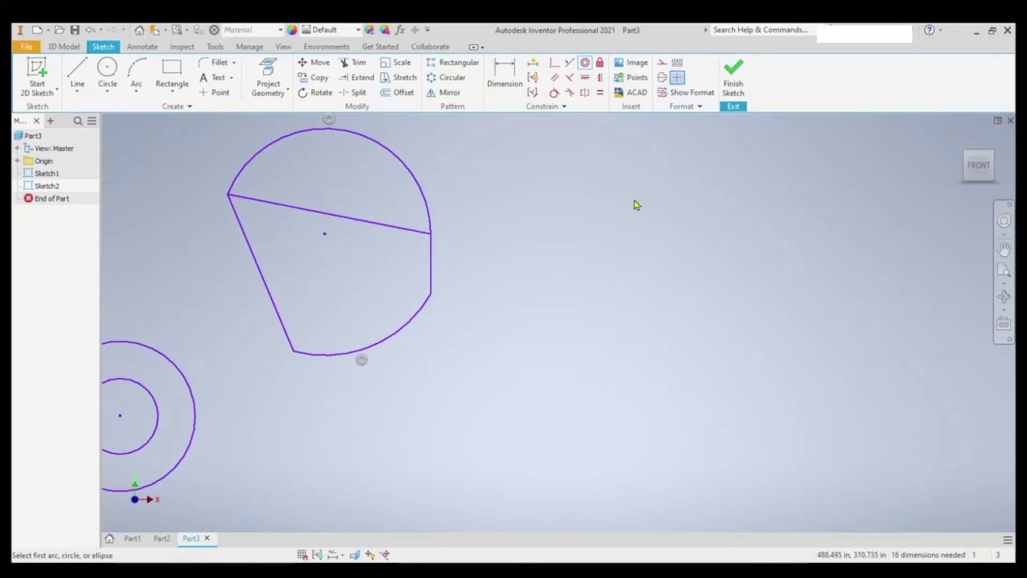
key("Escape")
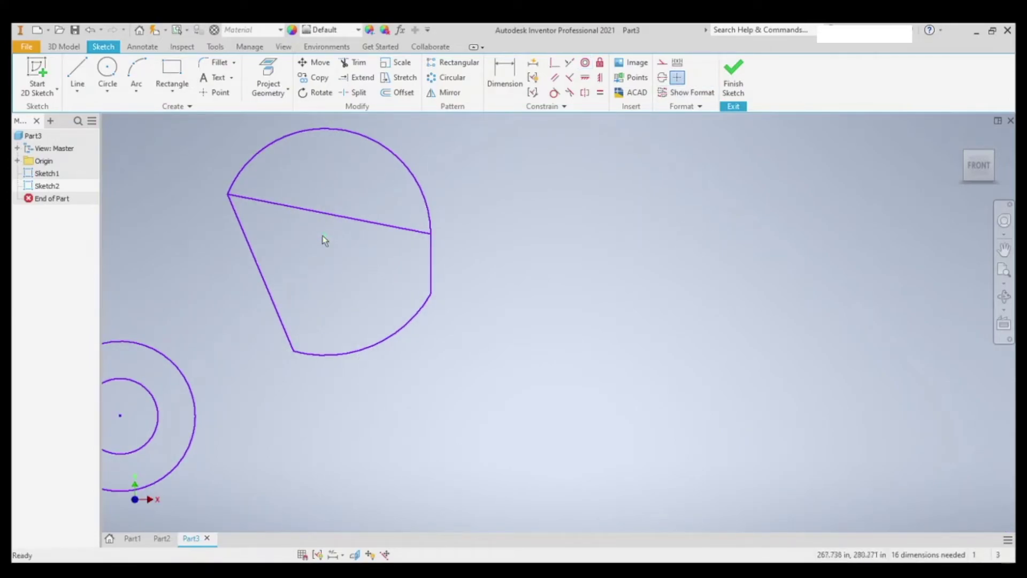
Examine the common centre point of the two concentric arcs and the surrounding sketch geometry
scroll(324, 236, "up", 4)
scroll(327, 236, "down", 2)
scroll(325, 236, "down", 4)
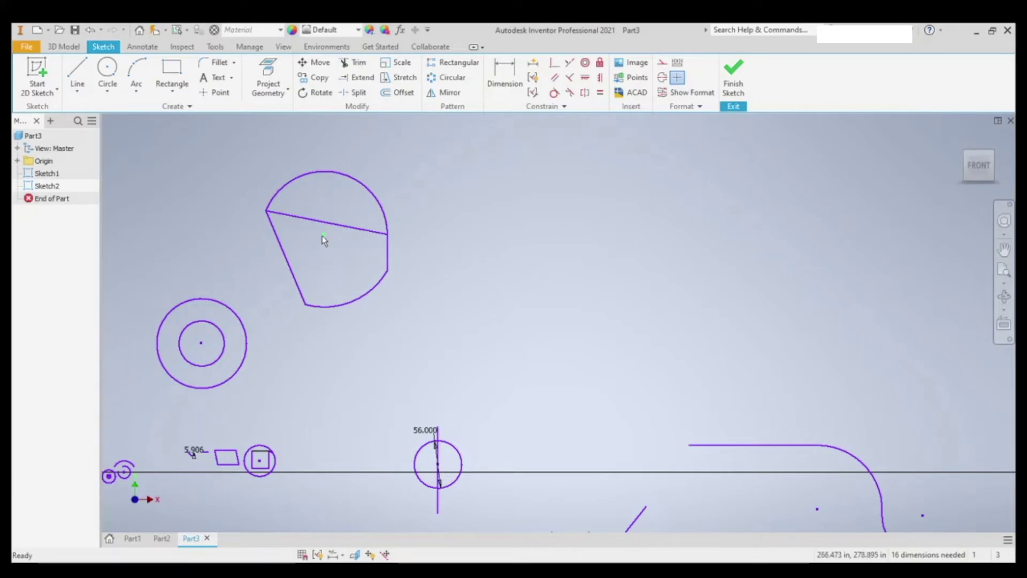
scroll(324, 239, "up", 5)
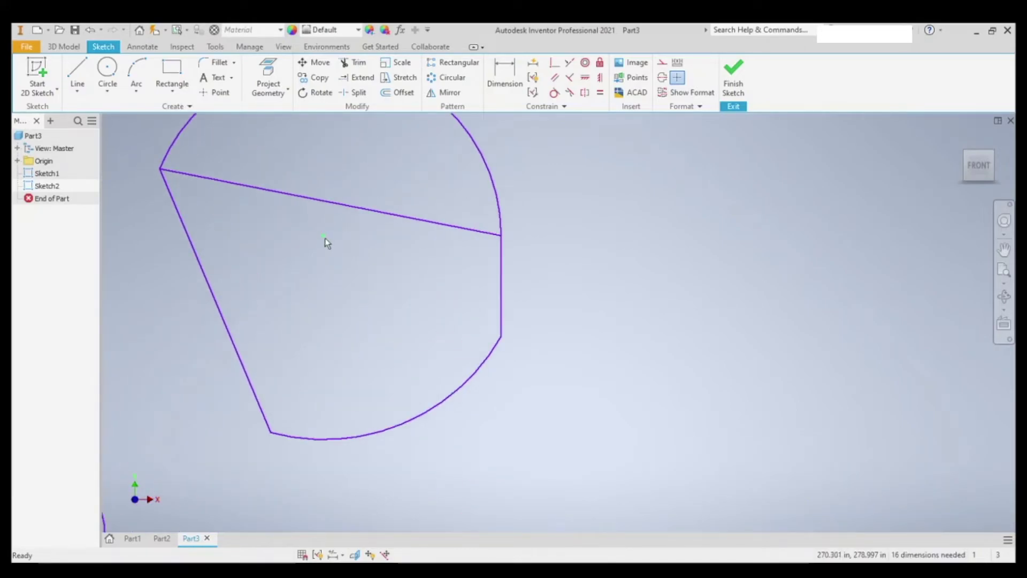
left_click(585, 63)
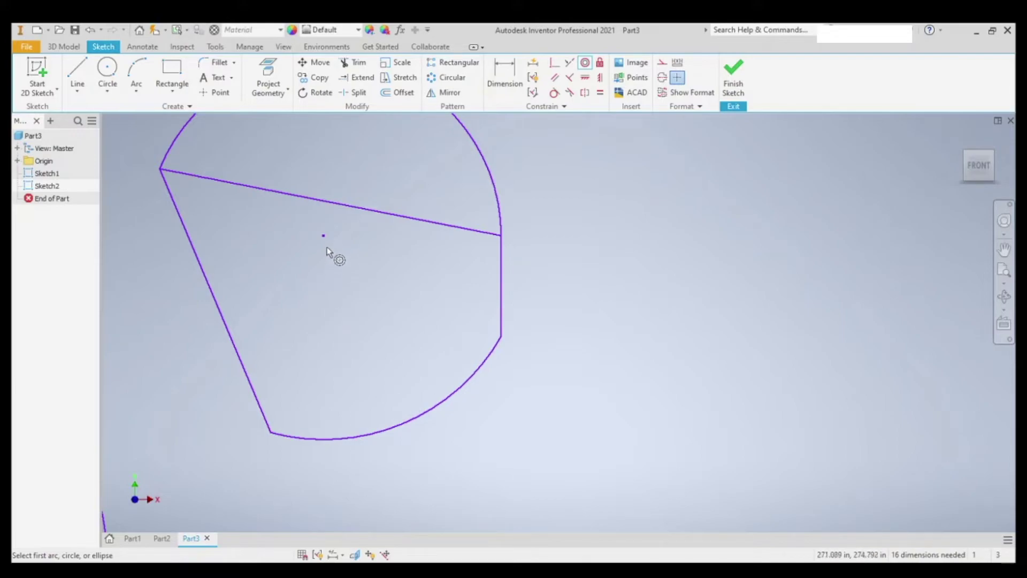
scroll(329, 239, "down", 10)
scroll(337, 251, "up", 12)
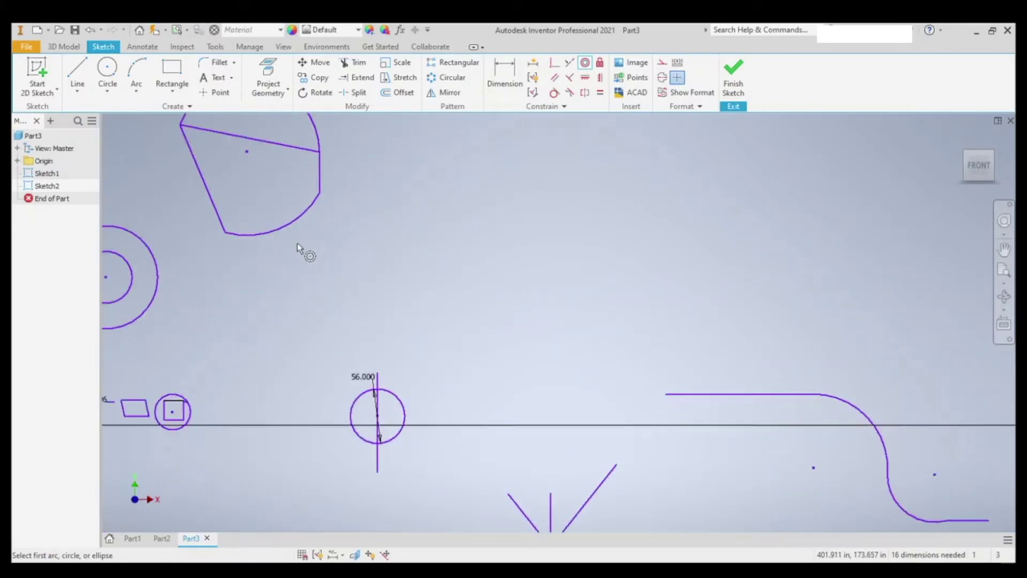
mouse_move(175, 191)
middle_mouse_down()
mouse_move(598, 498)
mouse_move(617, 498)
middle_mouse_up()
middle_click_drag(583, 211, 500, 271)
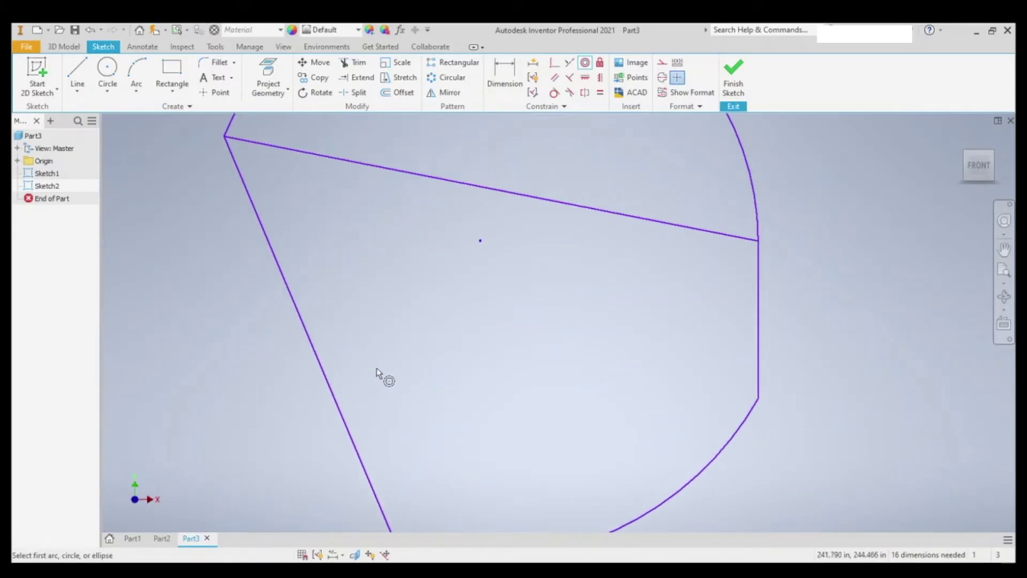
scroll(569, 284, "down", 10)
scroll(585, 305, "up", 6)
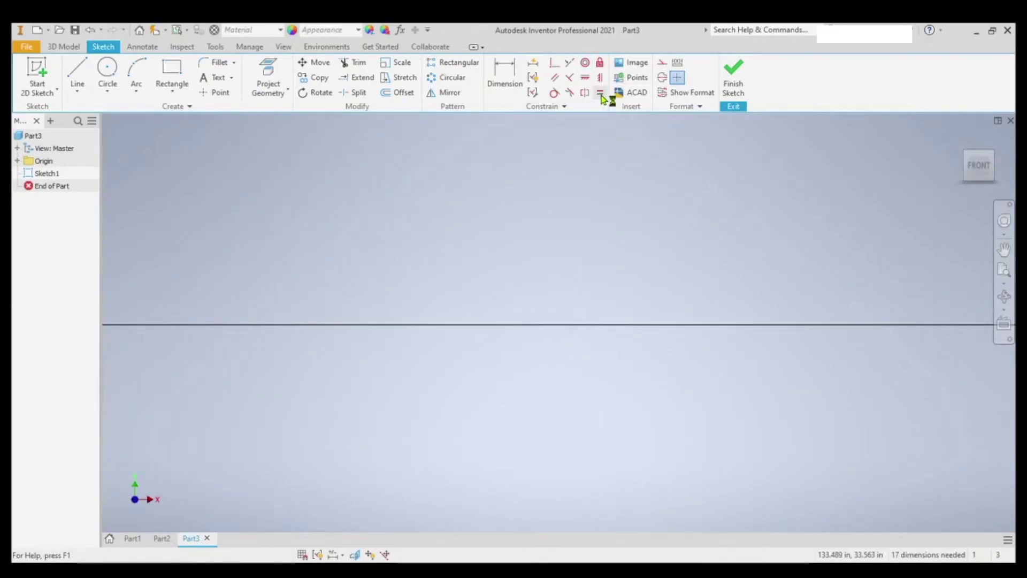
Draw a long line sloping downward across the horizontal axis
left_click(83, 72)
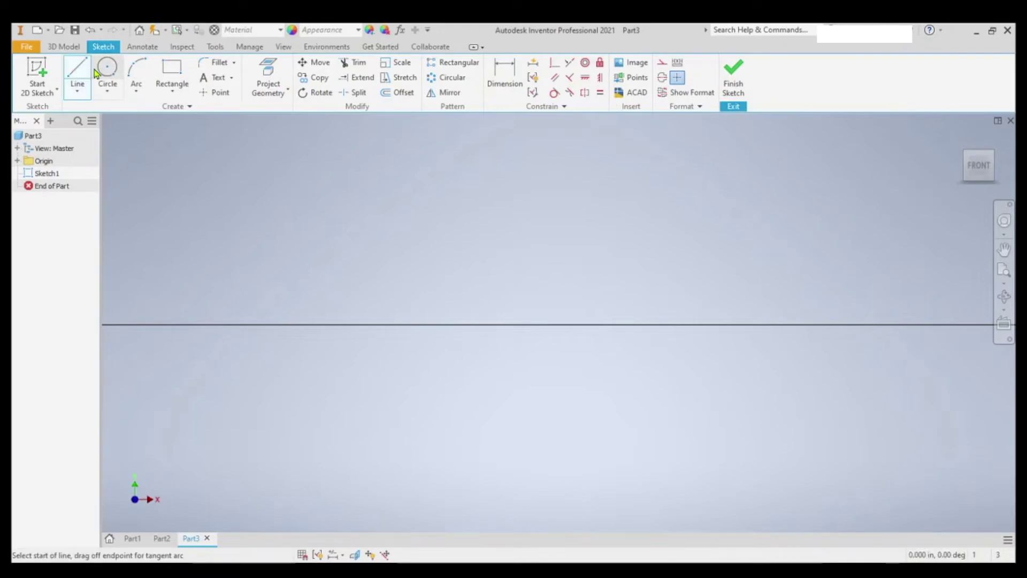
left_click(275, 236)
left_click(652, 355)
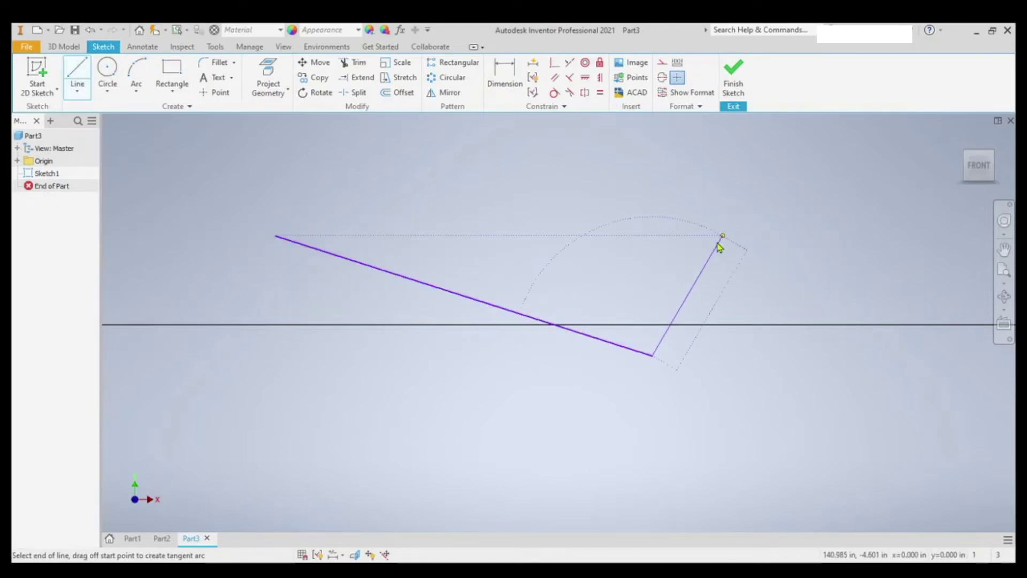
key("Escape")
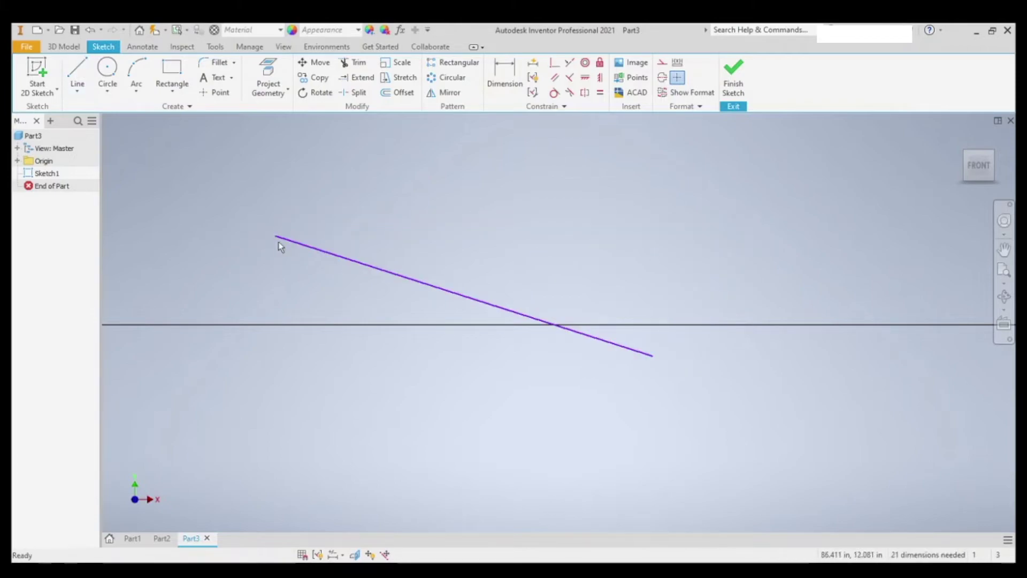
Draw a short horizontal line above the lower end of the sloping line
middle_click_drag(376, 280, 331, 337)
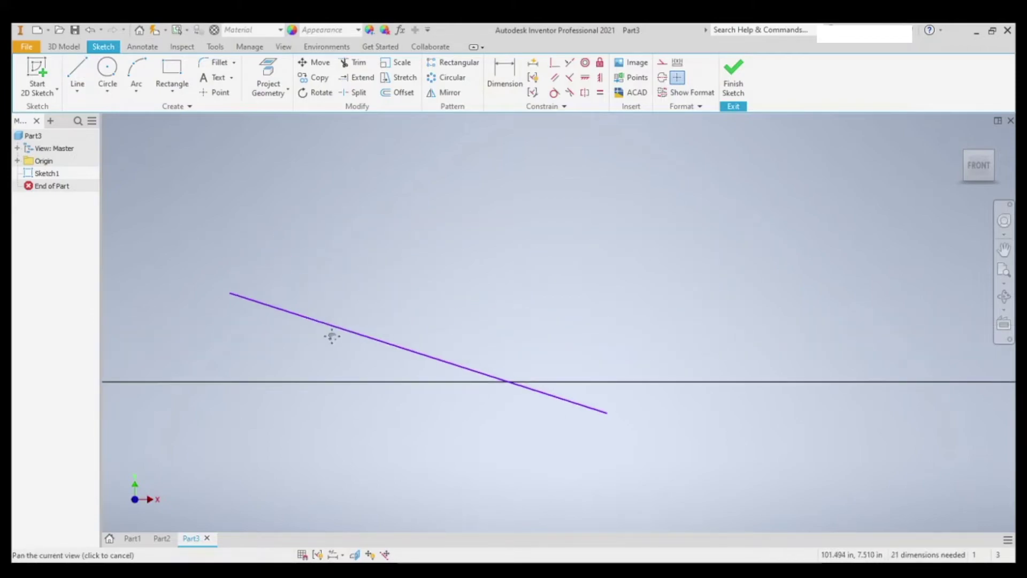
left_click(78, 69)
left_click(569, 274)
left_click(624, 273)
key("Escape")
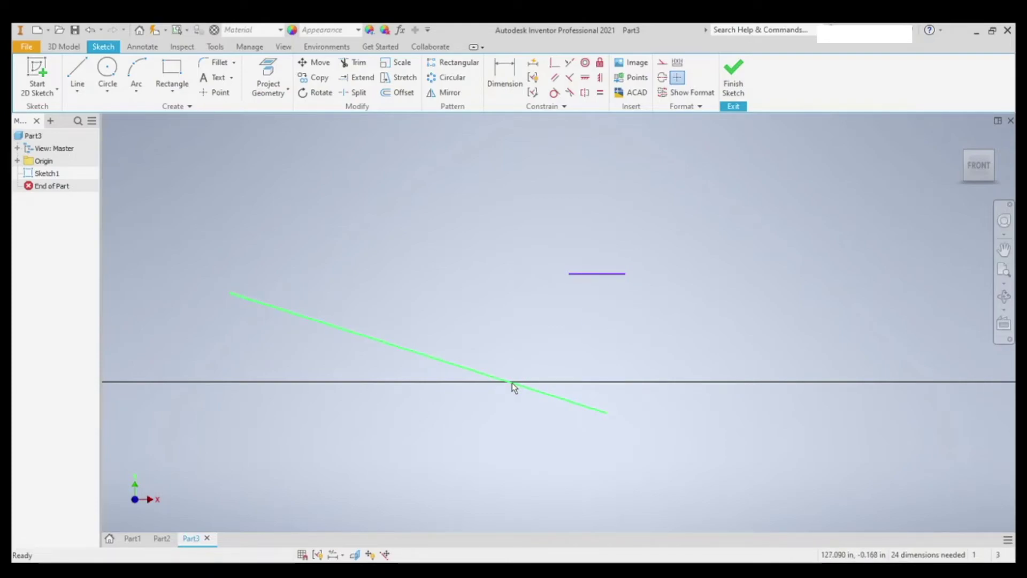
Apply an equal constraint between the short horizontal line and the long sloping line
left_click(600, 92)
left_click(609, 274)
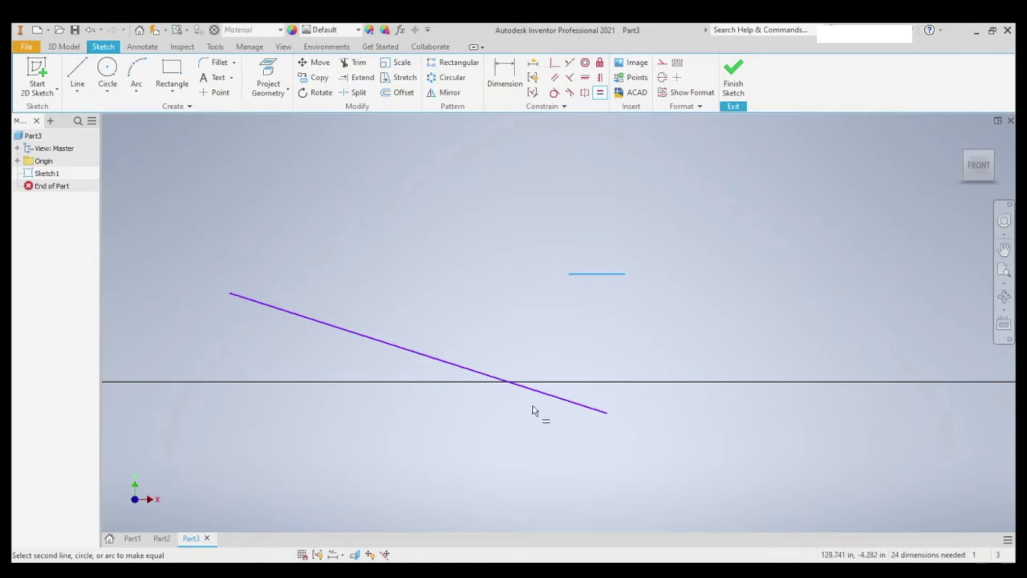
left_click(544, 392)
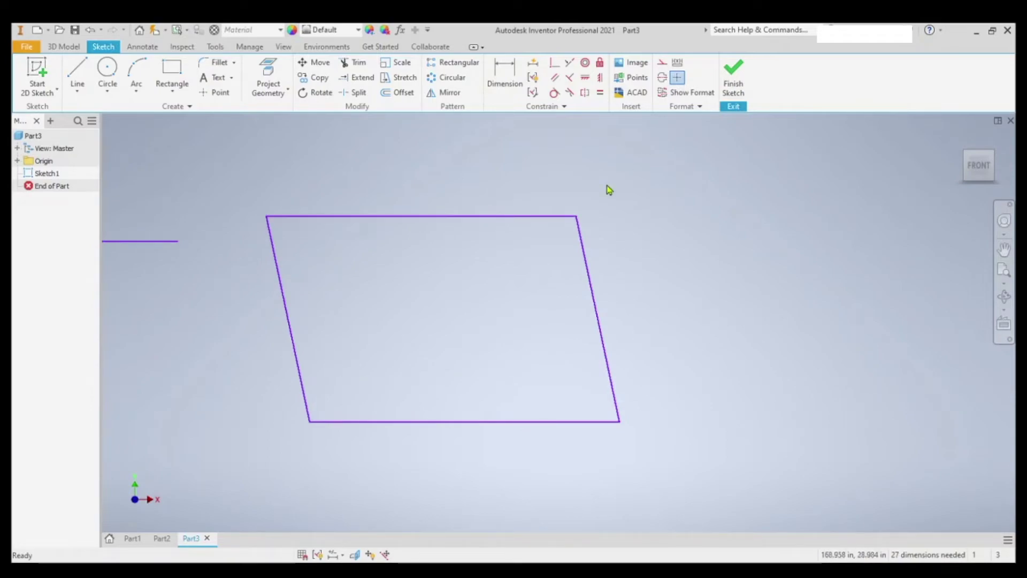
Apply a Fix constraint to the rectangle's upper edge, and select that edge to check its constraints
scroll(622, 172, "up", 1)
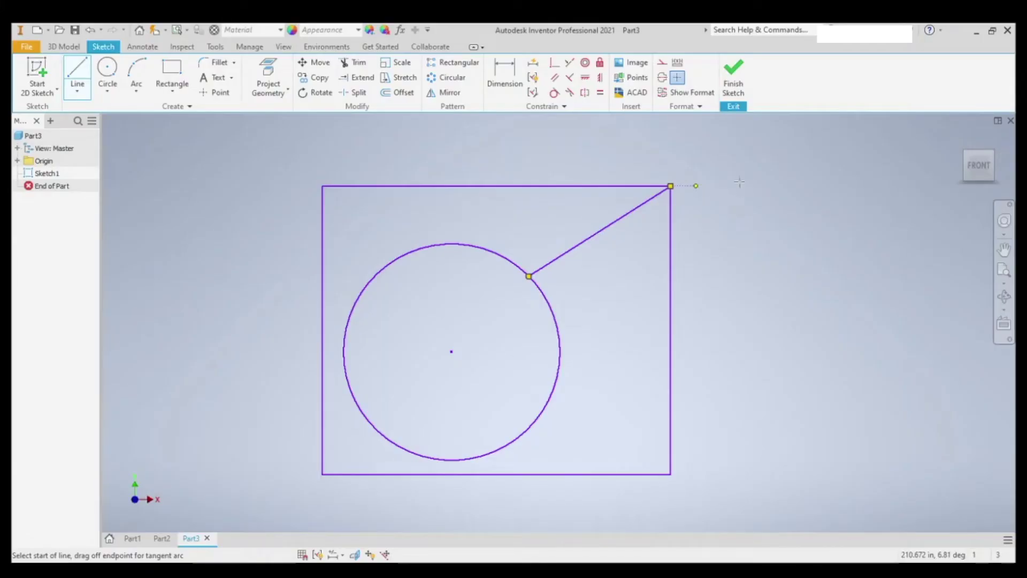
key("Escape")
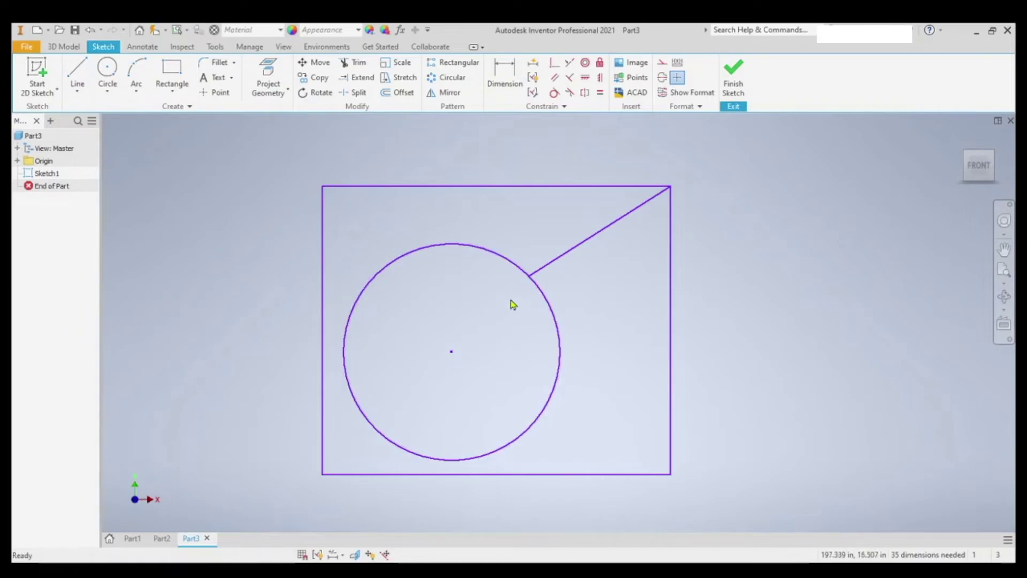
left_click(600, 65)
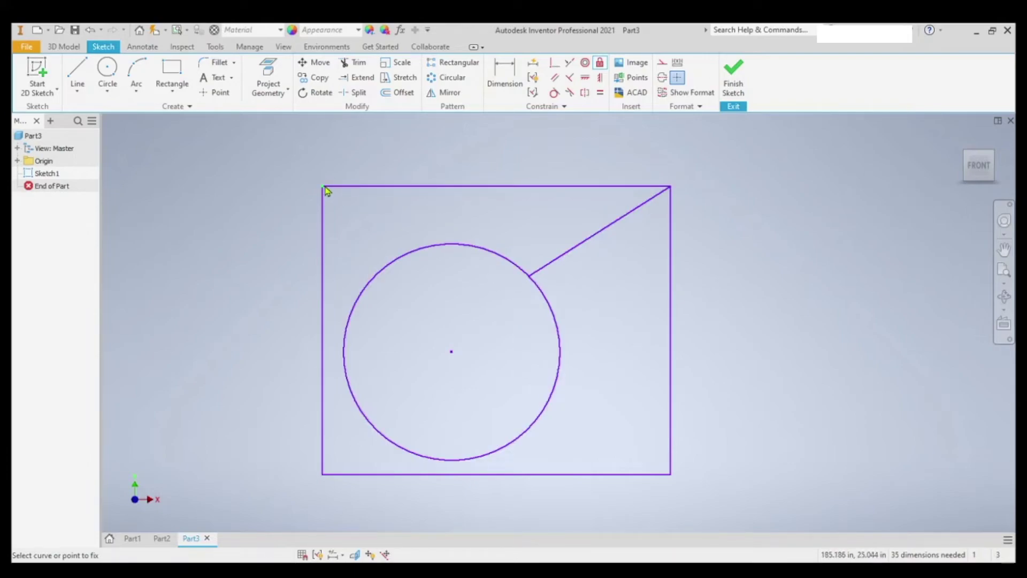
left_click(380, 187)
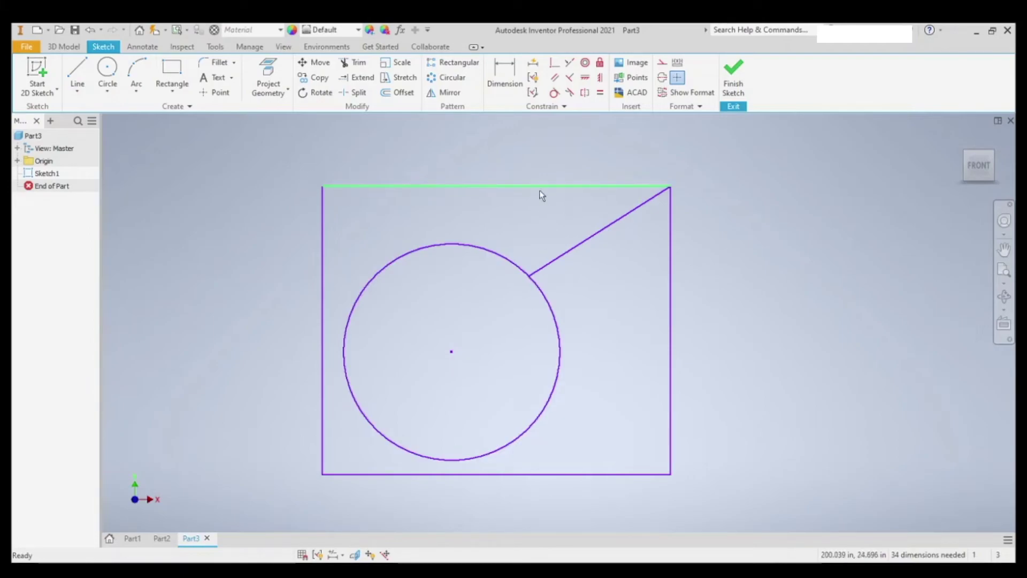
left_click(508, 187)
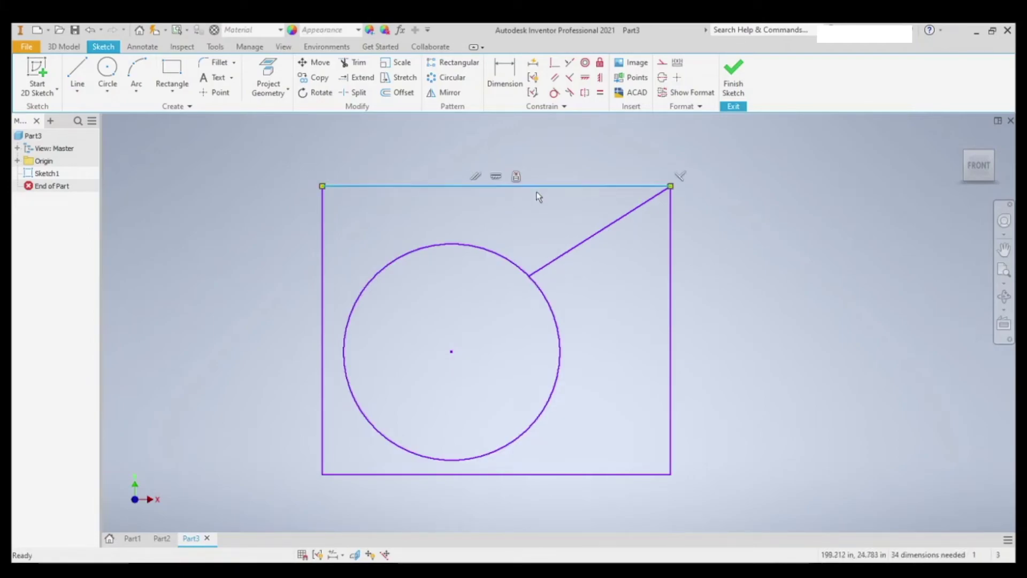
Move the rectangle's fixed upper edge, right edge and upper-right corner to test the Fix constraint, and reselect the upper edge
left_click_drag(557, 187, 431, 275)
left_click_drag(675, 313, 598, 310)
left_click_drag(370, 186, 399, 171)
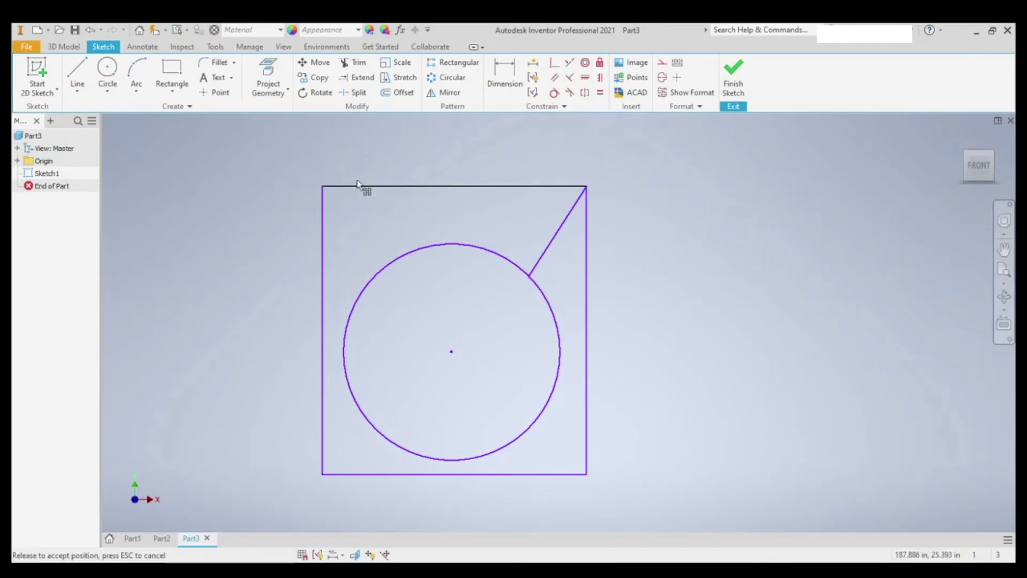
left_click_drag(590, 194, 612, 219)
left_click(514, 186)
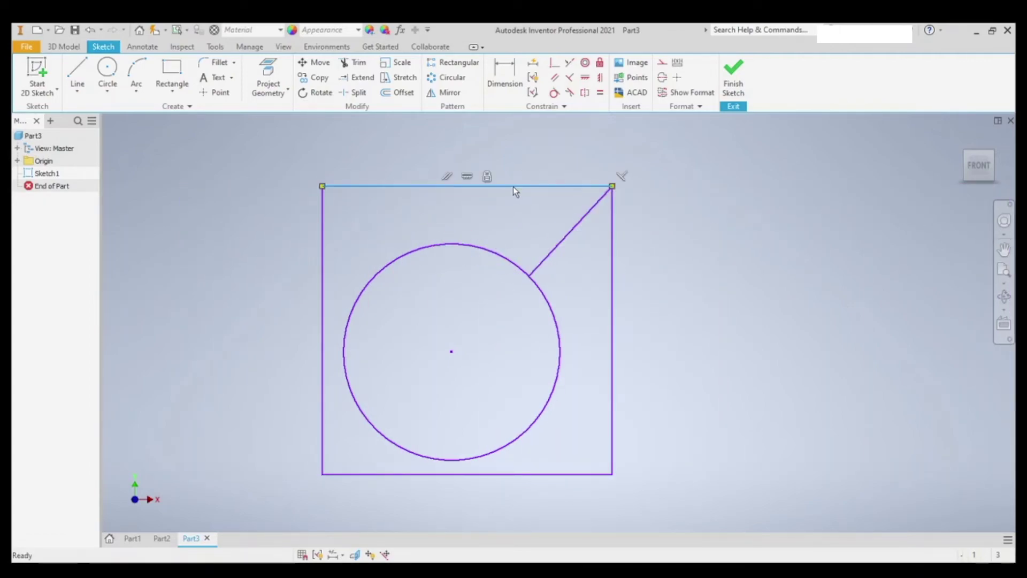
Enlarge the circle beyond the fixed rectangle and move the connecting line's end to test how the attached geometry responds
left_click_drag(515, 270, 585, 184)
scroll(374, 209, "down", 6)
scroll(421, 186, "up", 5)
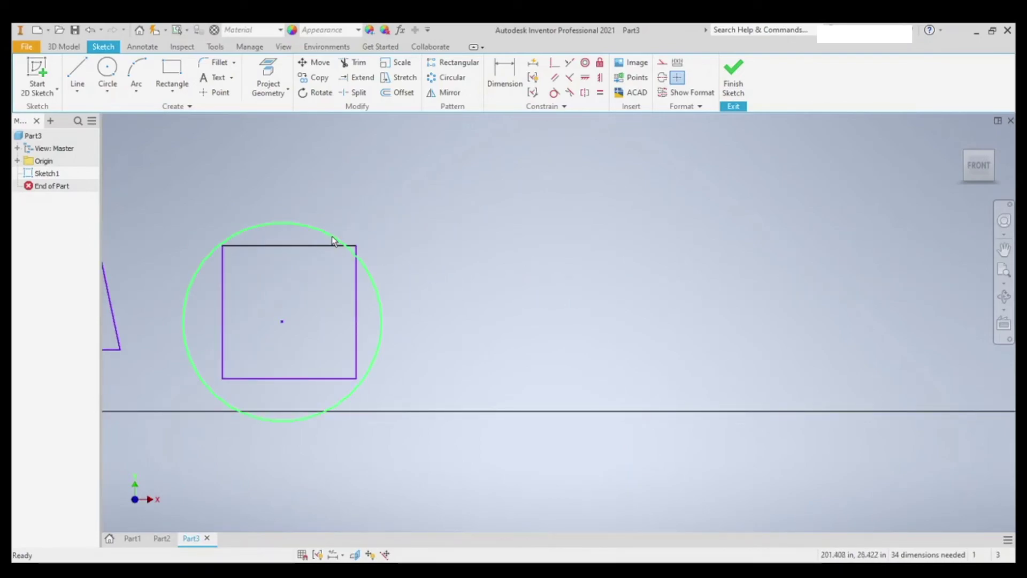
left_click_drag(332, 240, 370, 229)
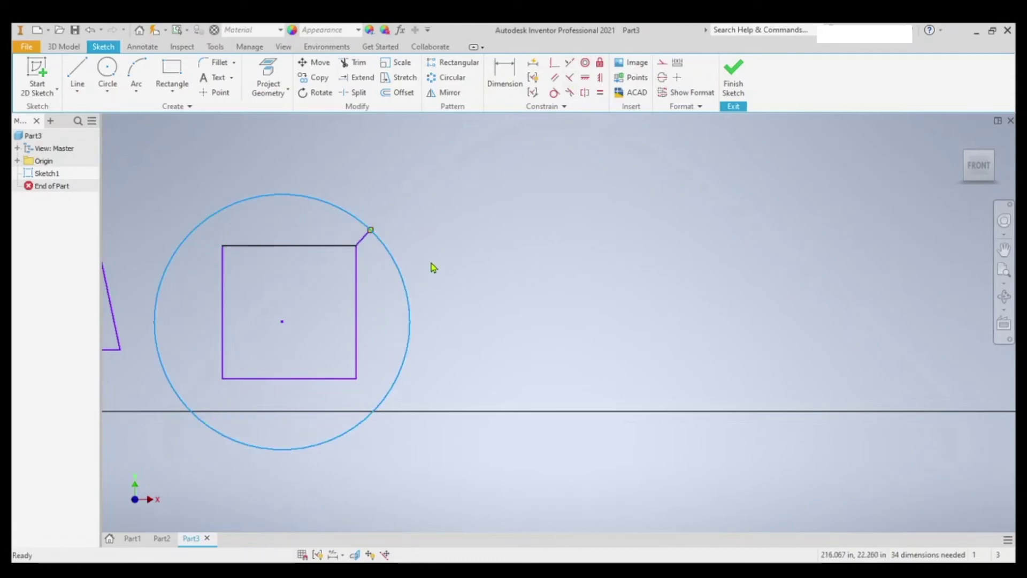
left_click_drag(381, 239, 398, 279)
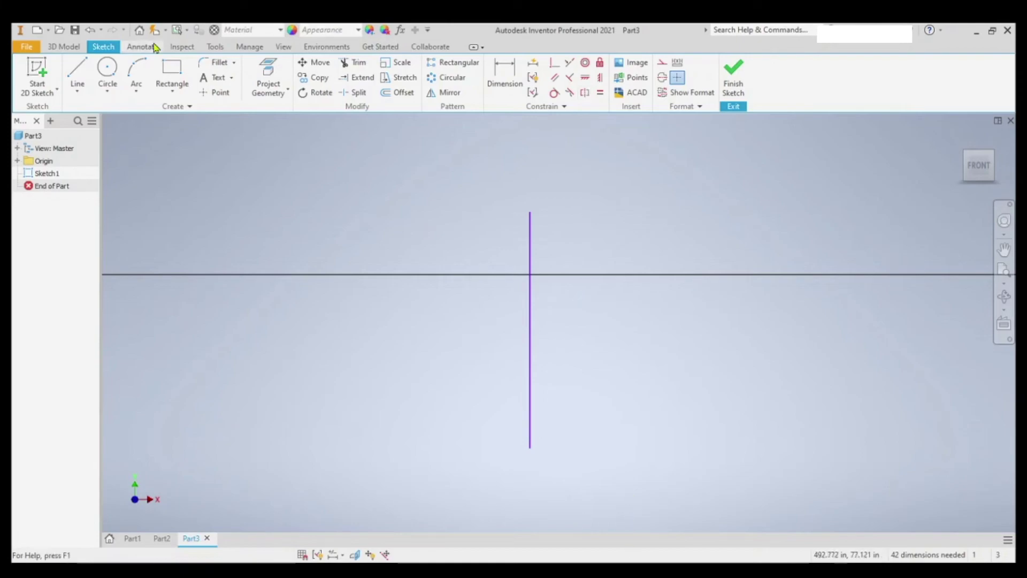
Draw two lines from the vertical line's lower end, a long one sloping up-left and a shorter one rising steeply up-right
left_click(77, 72)
left_click(530, 449)
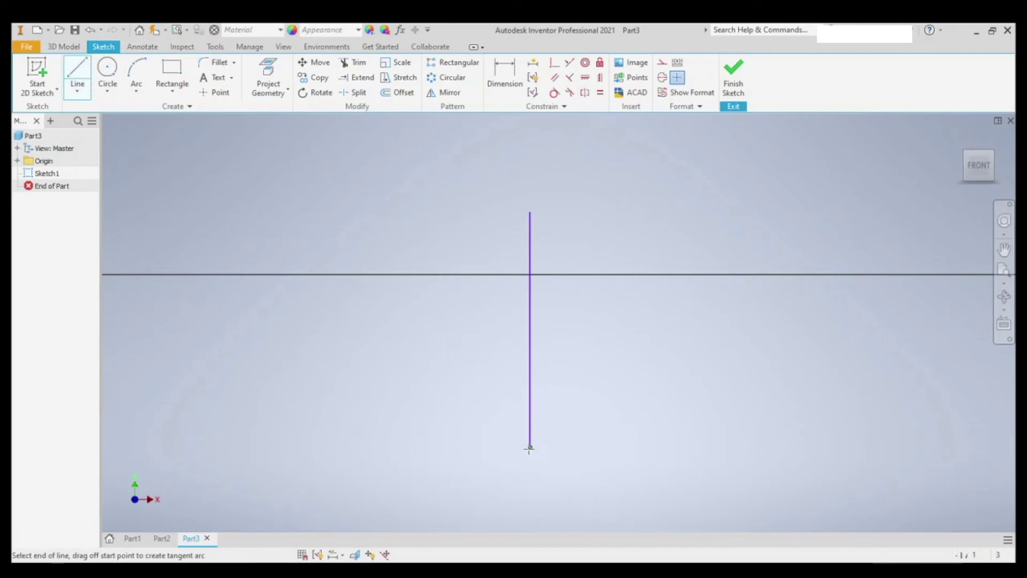
left_click(223, 317)
key("Escape")
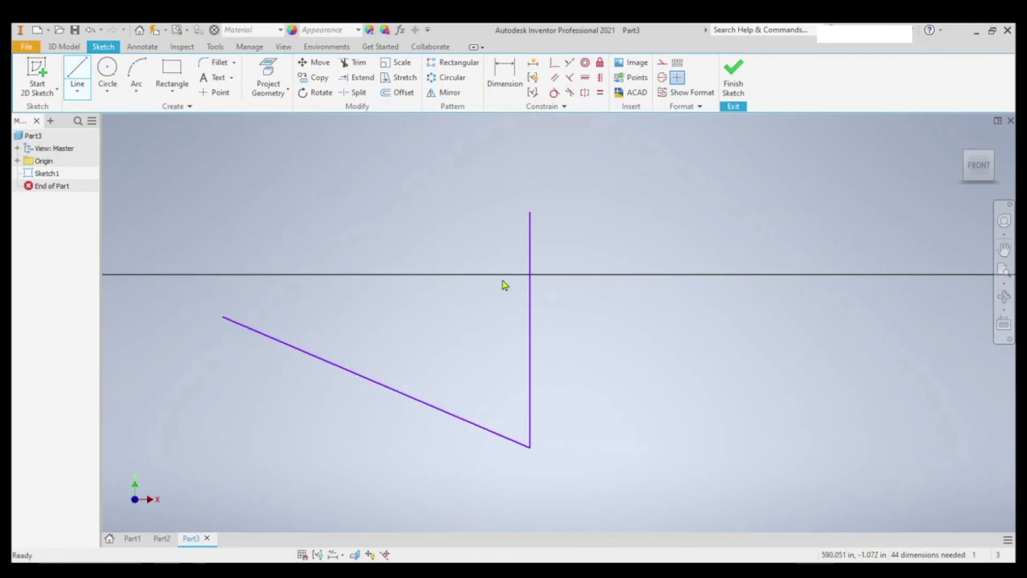
left_click(77, 72)
left_click(531, 447)
left_click(624, 266)
key("Escape")
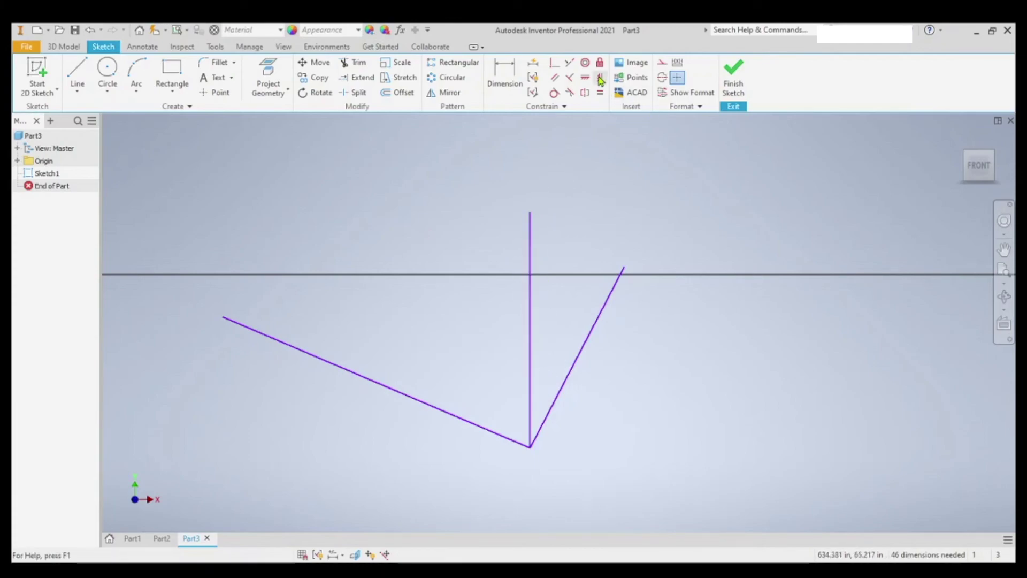
Apply a Symmetric constraint between the two sloping lines, using the vertical line as the symmetry line
left_click(586, 93)
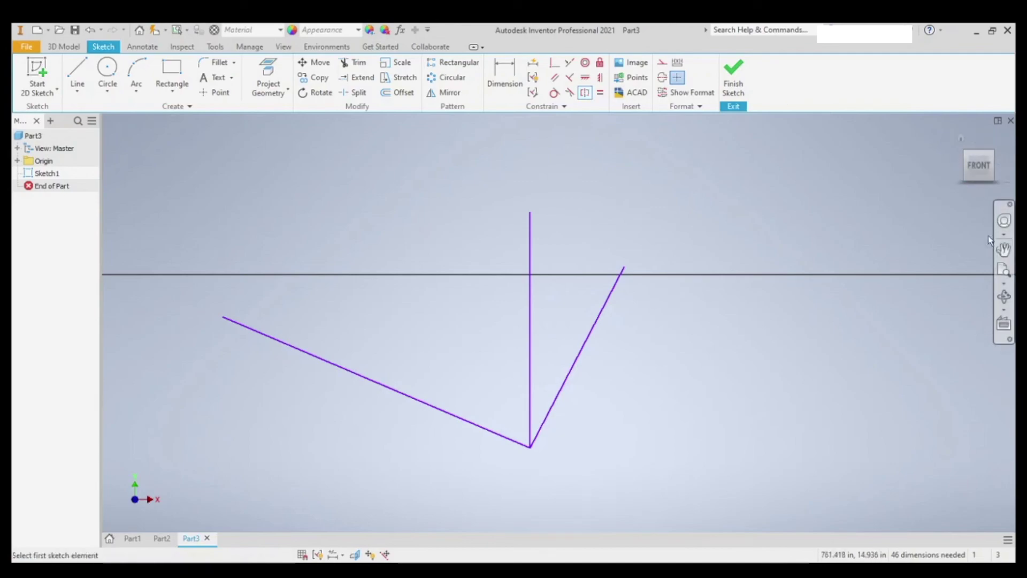
left_click(439, 405)
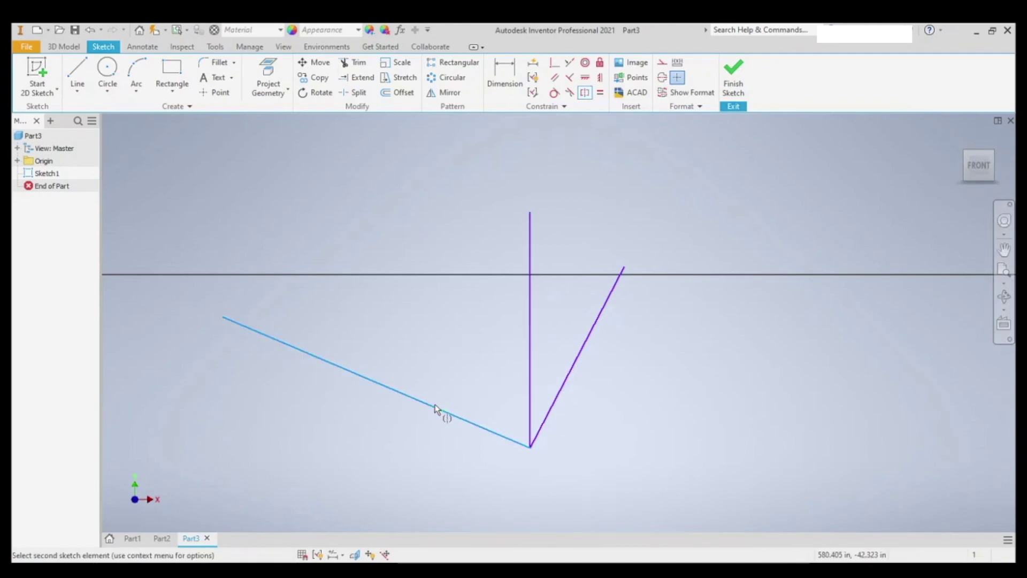
left_click(568, 380)
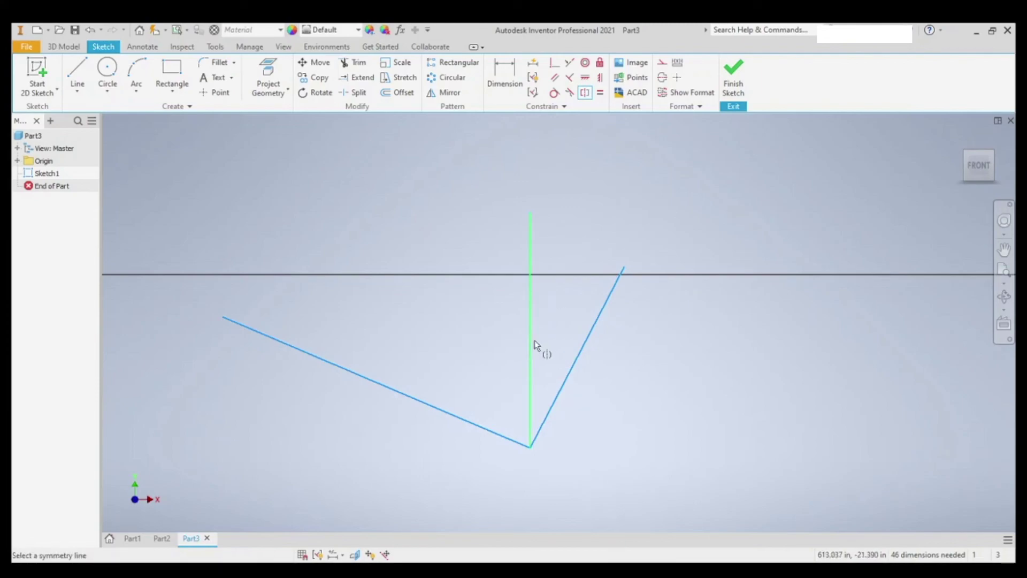
left_click(530, 321)
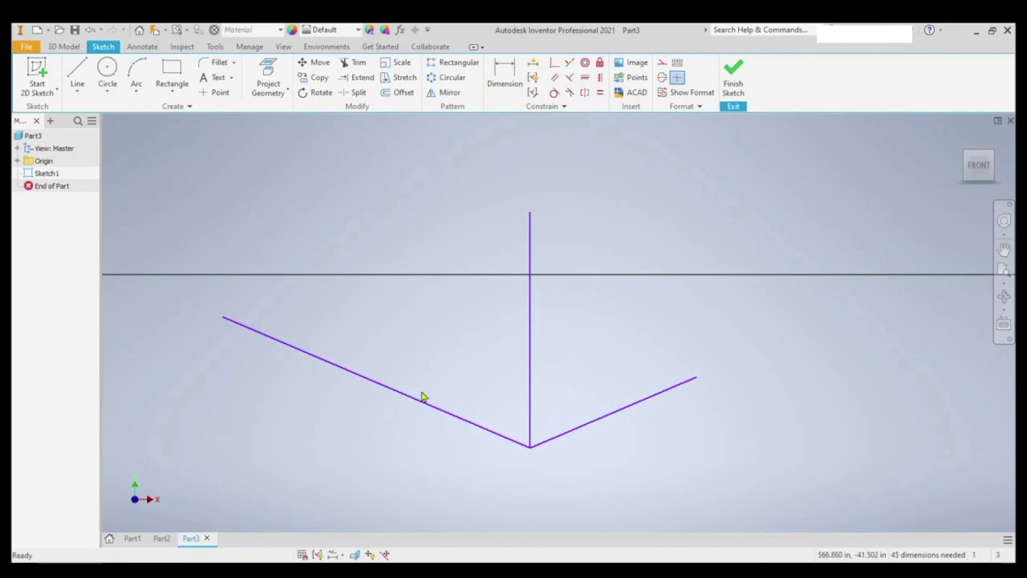
Test the symmetry by moving the right line's end, the vertical line's upper end and the shared vertex to new positions
mouse_move(697, 379)
left_mouse_down()
mouse_move(683, 355)
mouse_move(587, 314)
mouse_move(588, 361)
mouse_move(664, 541)
mouse_move(687, 403)
mouse_move(741, 367)
mouse_move(741, 313)
mouse_move(739, 334)
mouse_move(819, 411)
mouse_move(658, 283)
mouse_move(633, 410)
mouse_move(734, 477)
mouse_move(644, 394)
left_mouse_up()
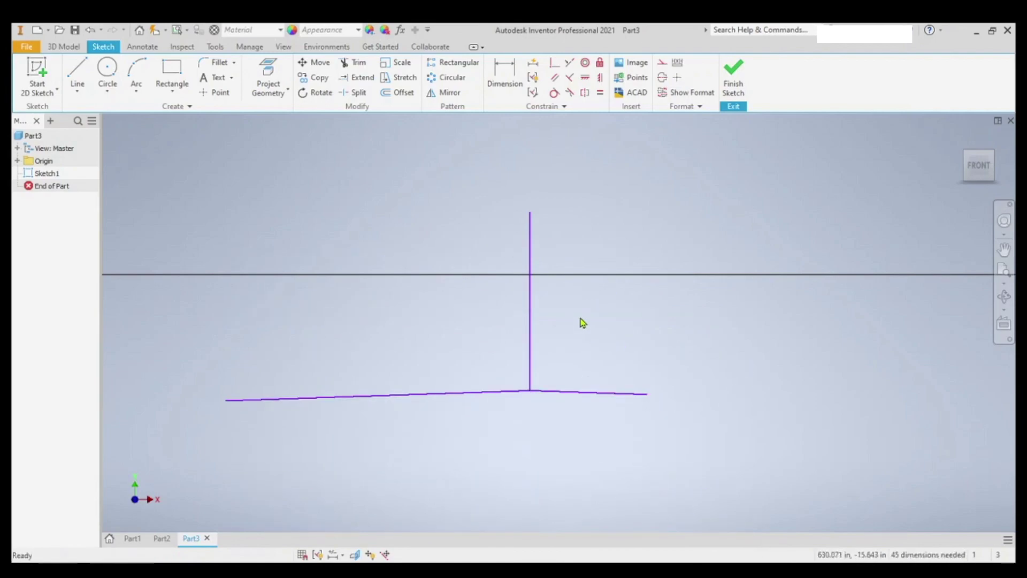
left_click_drag(533, 216, 527, 488)
mouse_move(527, 390)
left_mouse_down()
mouse_move(509, 236)
mouse_move(437, 98)
left_mouse_up()
scroll(470, 206, "down", 5)
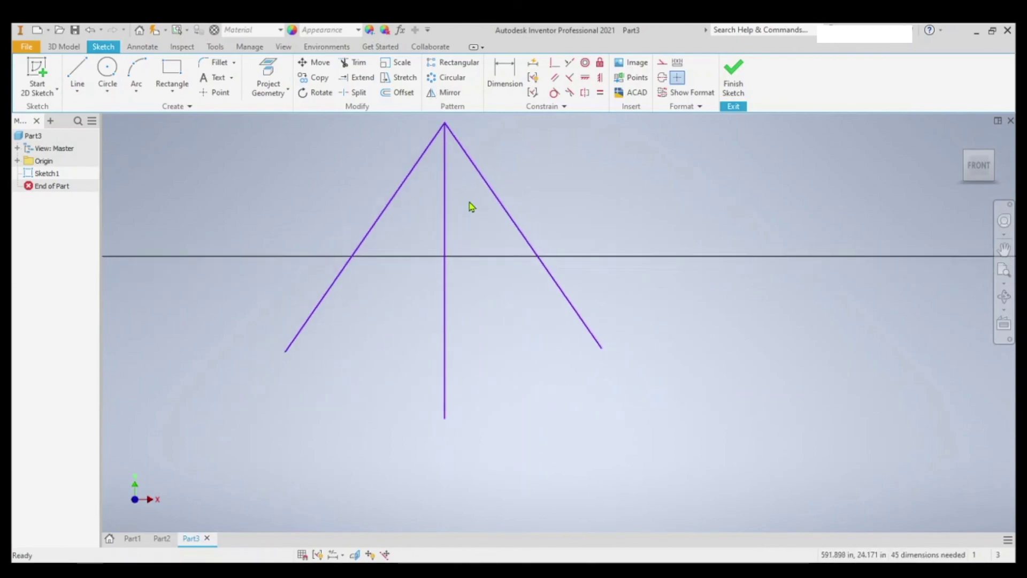
mouse_move(379, 276)
left_mouse_down()
mouse_move(411, 298)
mouse_move(390, 284)
mouse_move(367, 313)
mouse_move(374, 368)
mouse_move(453, 324)
left_mouse_up()
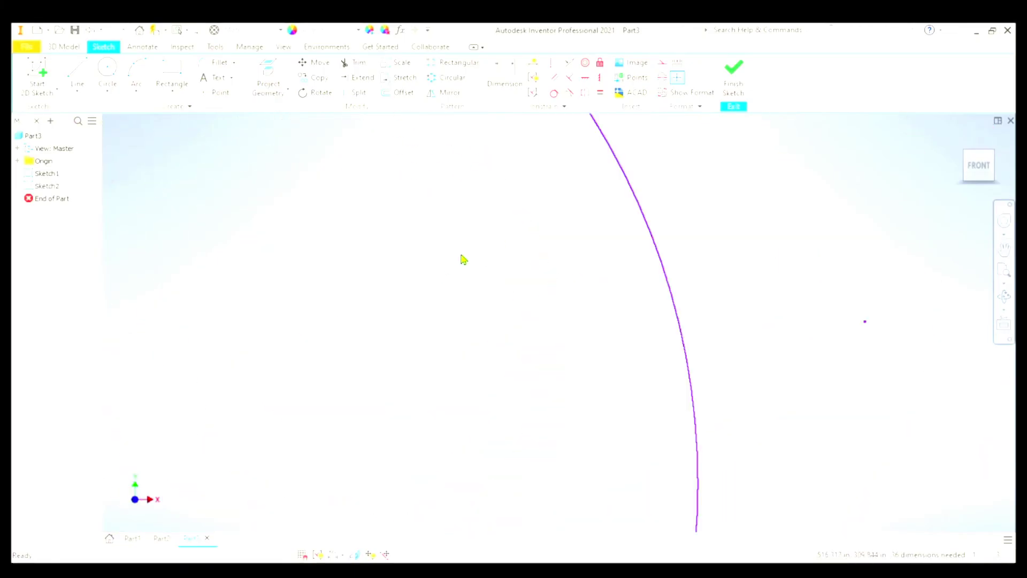
Examine the whole smiley-face sketch made of circles, arcs and rectangles
scroll(463, 259, "down", 5)
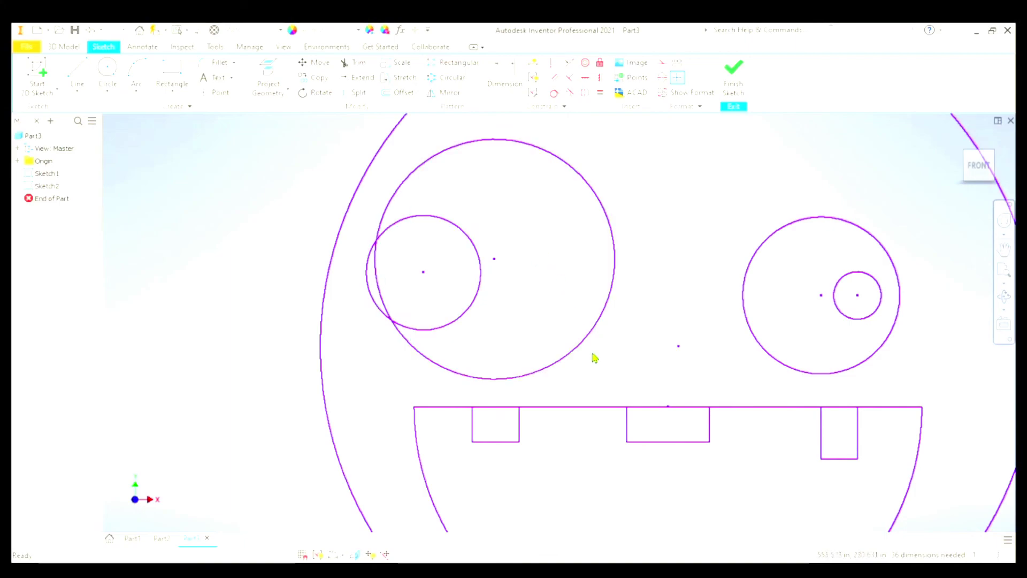
scroll(582, 355, "down", 5)
scroll(765, 396, "down", 4)
middle_click_drag(764, 395, 508, 352)
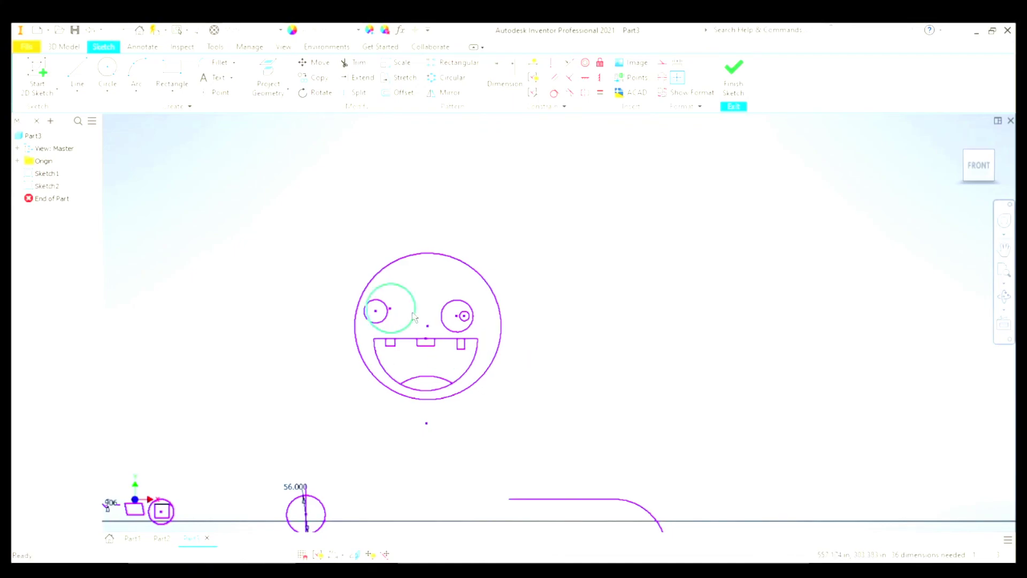
scroll(420, 315, "up", 4)
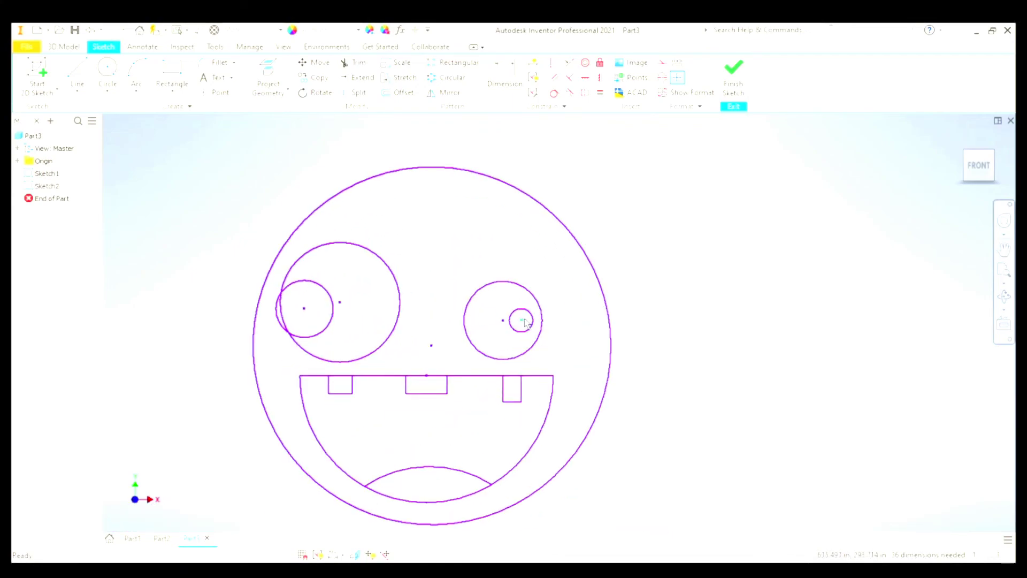